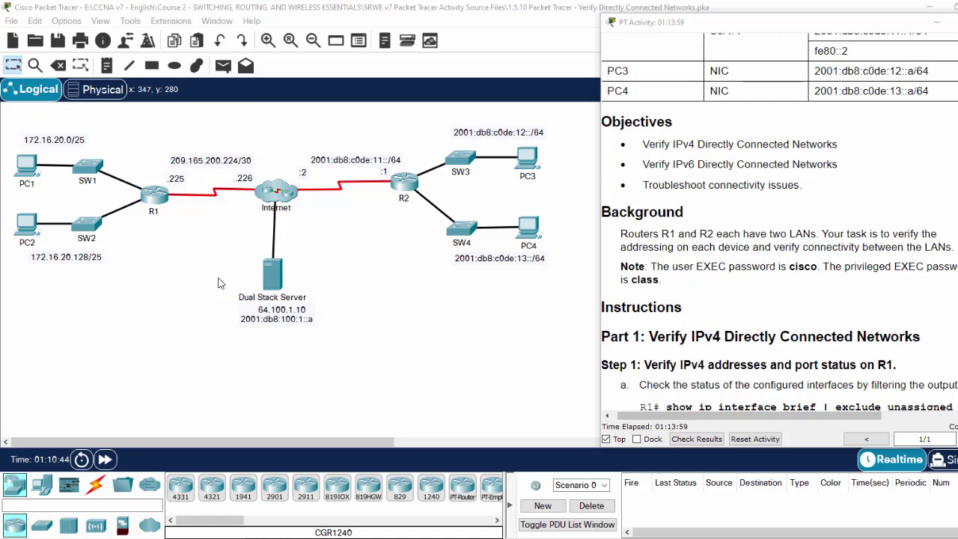
Step: Select and deselect the topology's devices and the left and right LAN groups to survey them
left_click_drag(13, 116, 547, 353)
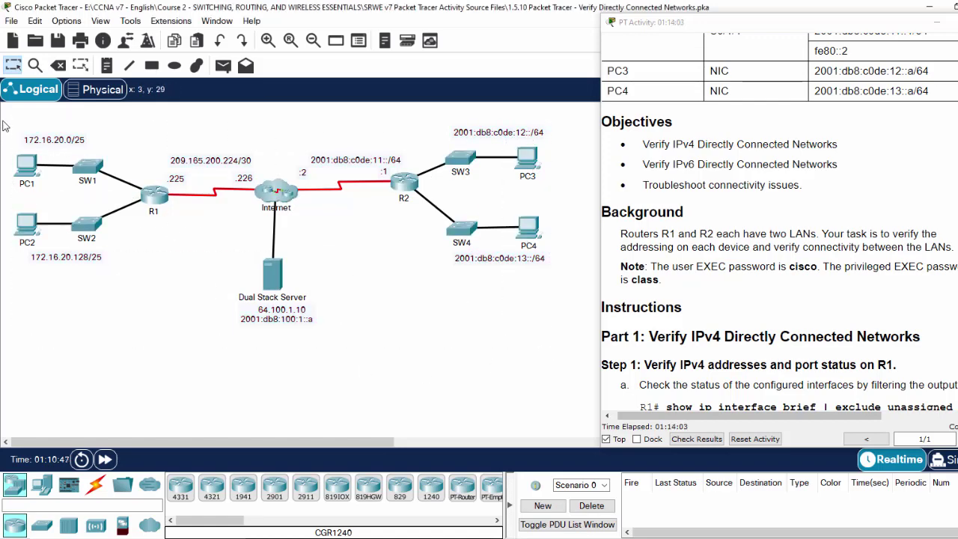
left_click_drag(2, 119, 229, 308)
left_click_drag(229, 308, 229, 307)
left_click(131, 276)
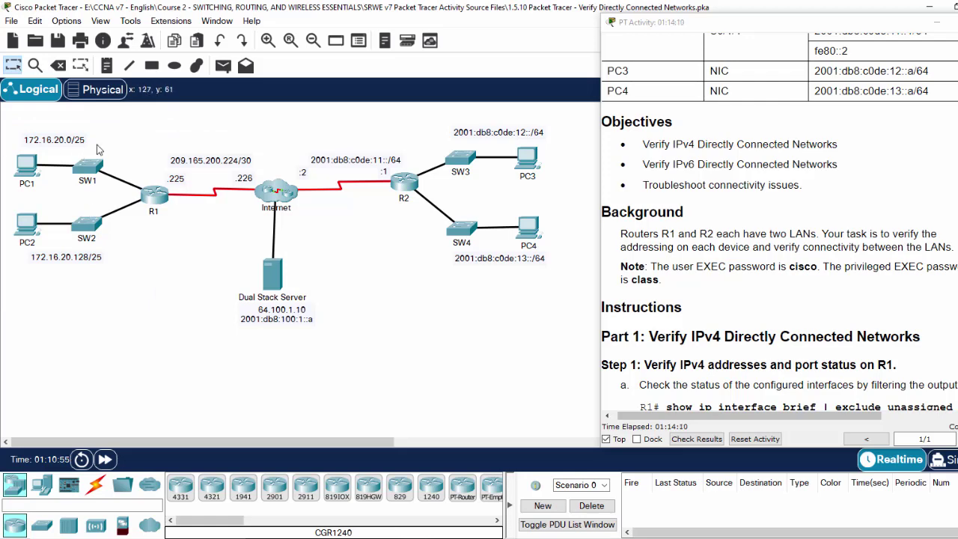
left_click_drag(356, 114, 573, 308)
left_click(409, 133)
Step: Read the Part 1 instructions, marking the heading and the show ip interface brief command
scroll(795, 274, "down", 3)
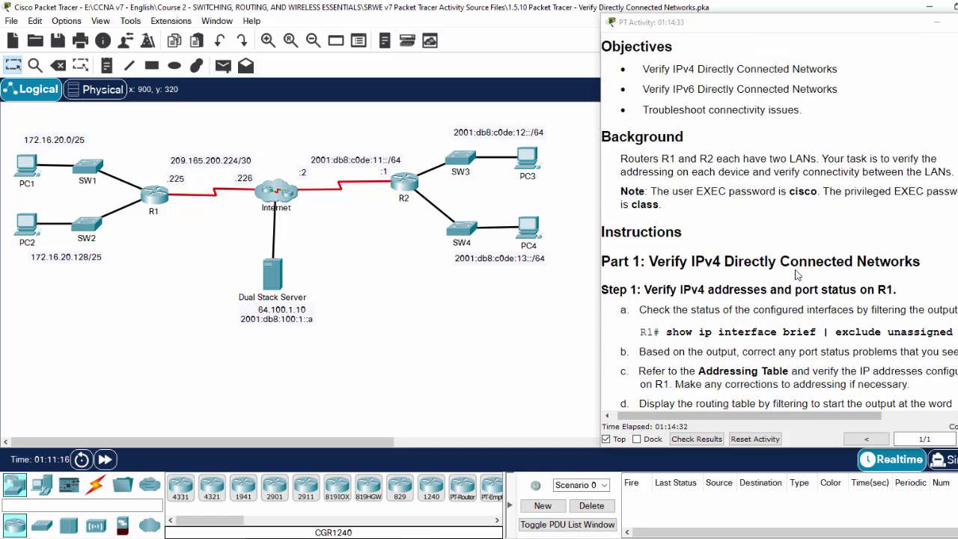
scroll(766, 257, "down", 2)
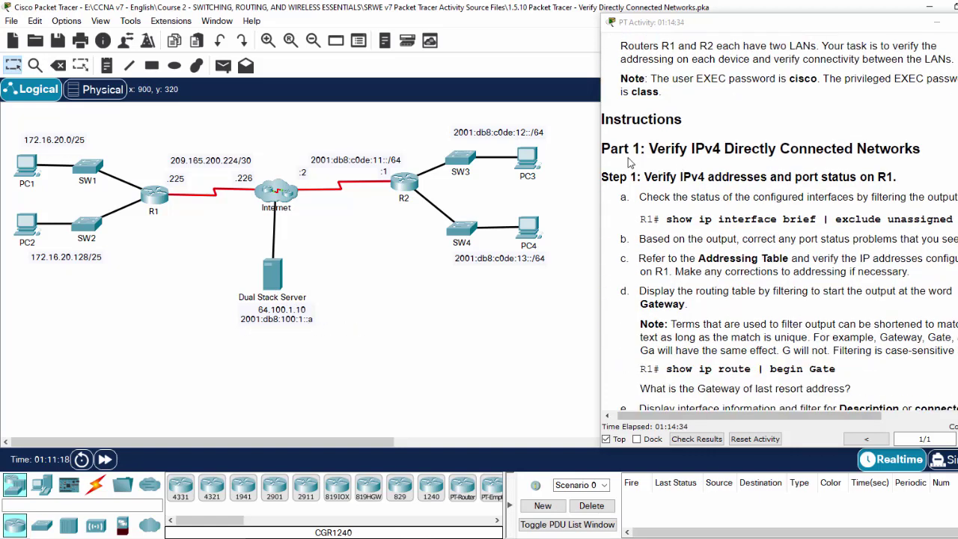
left_click_drag(610, 149, 906, 152)
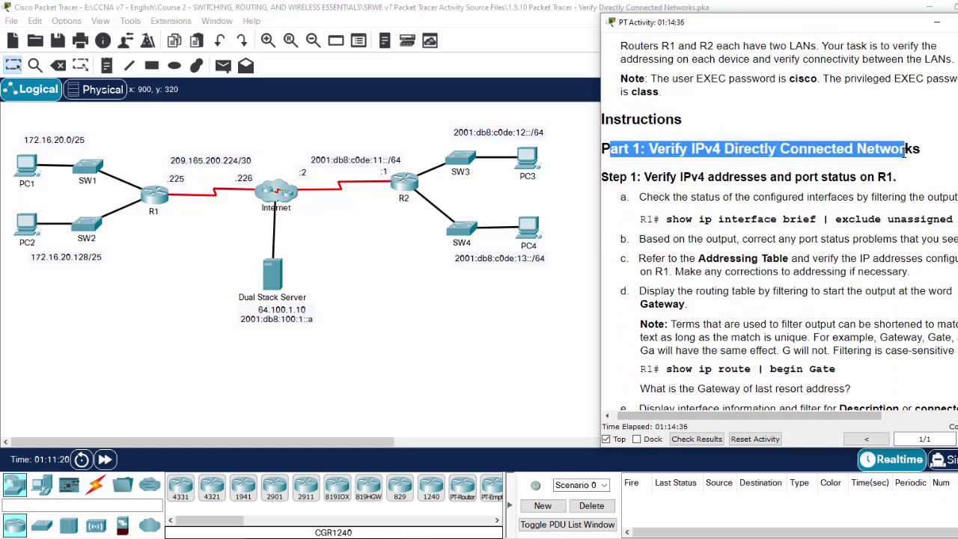
left_click(723, 185)
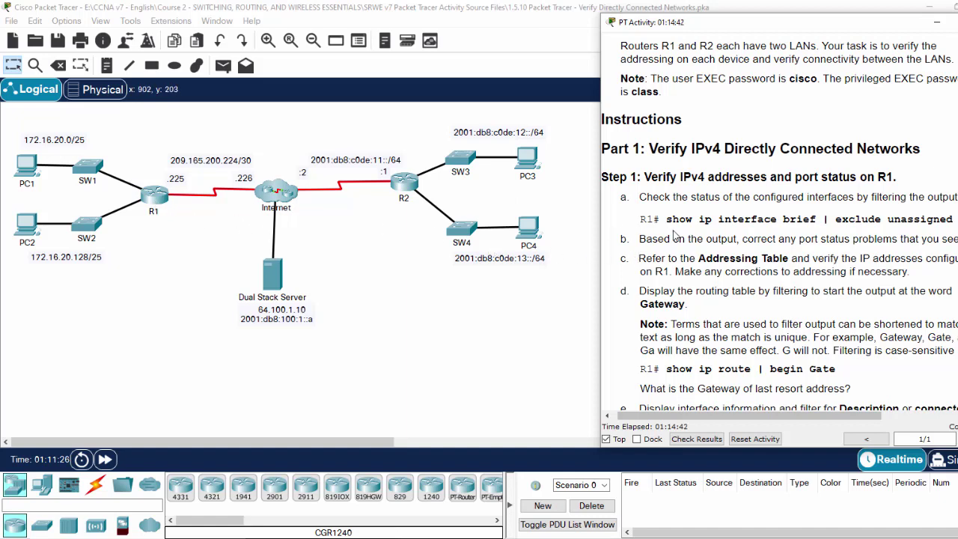
left_click_drag(666, 220, 952, 219)
left_click(913, 222)
Step: Open R1's CLI, move and widen its window, and wake the console
left_click(154, 199)
left_click(387, 81)
left_click_drag(449, 58, 247, 24)
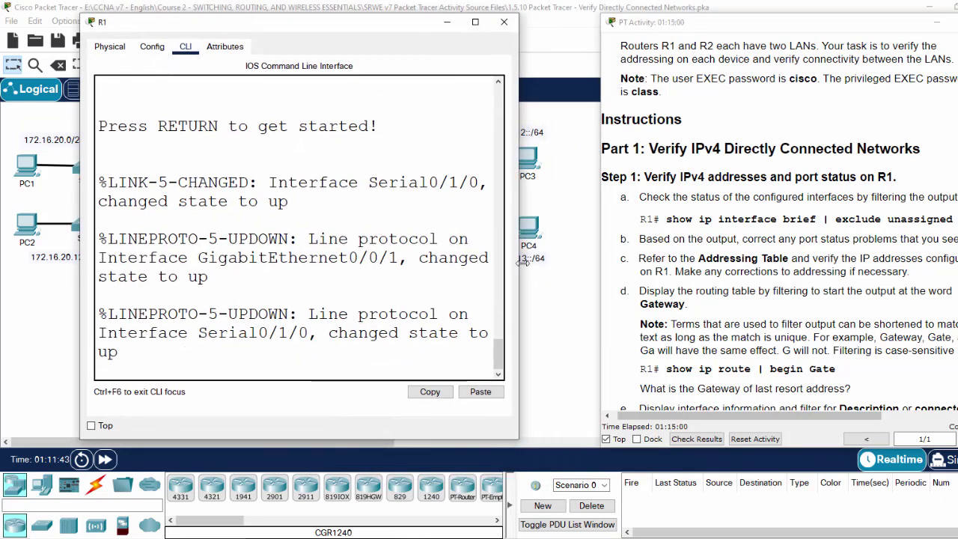
left_click_drag(518, 267, 576, 266)
key("Return")
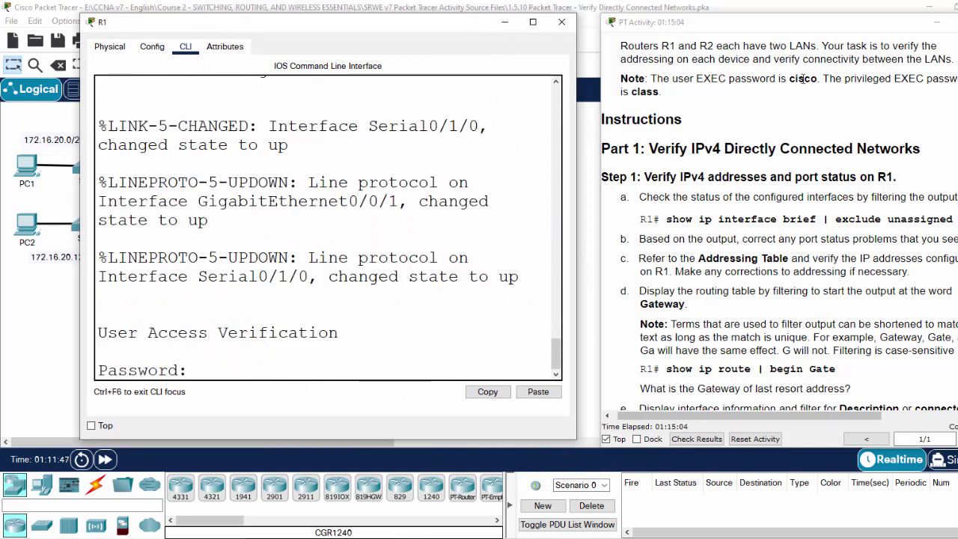
Step: Log into R1's console with the user EXEC password
double_click(638, 93)
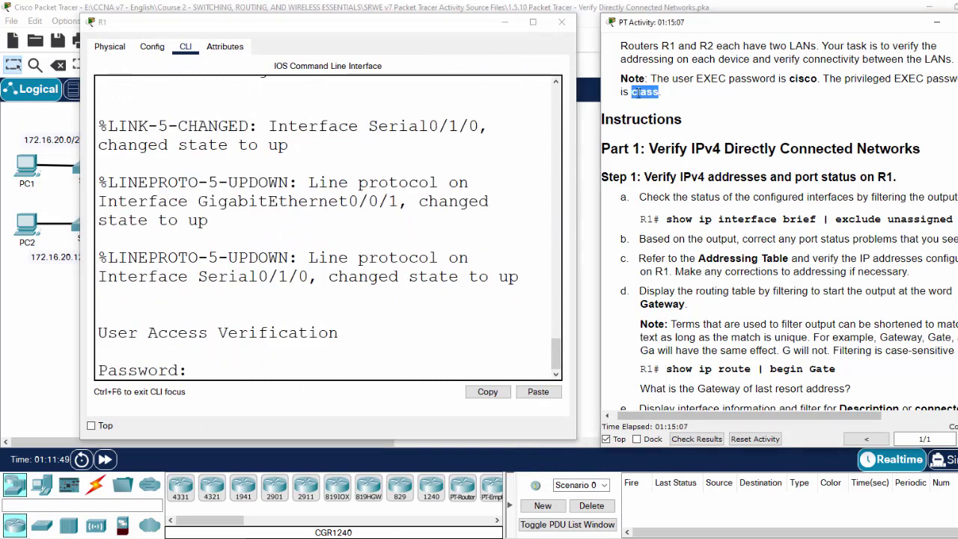
left_click(287, 364)
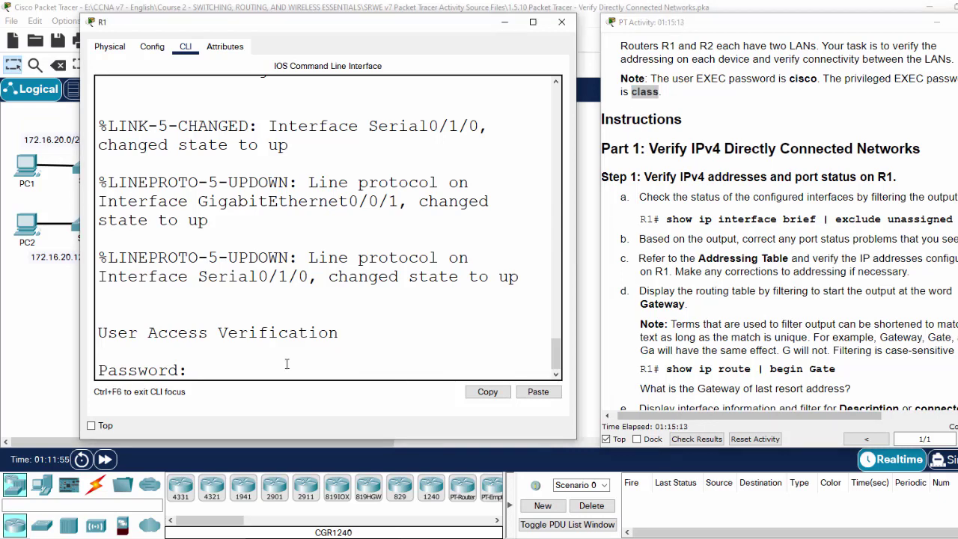
key("Return")
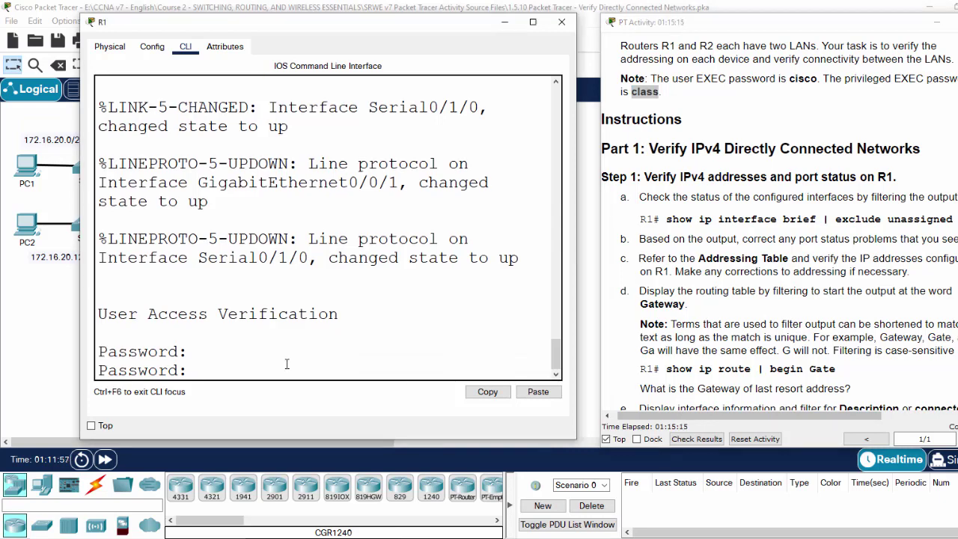
key("Return")
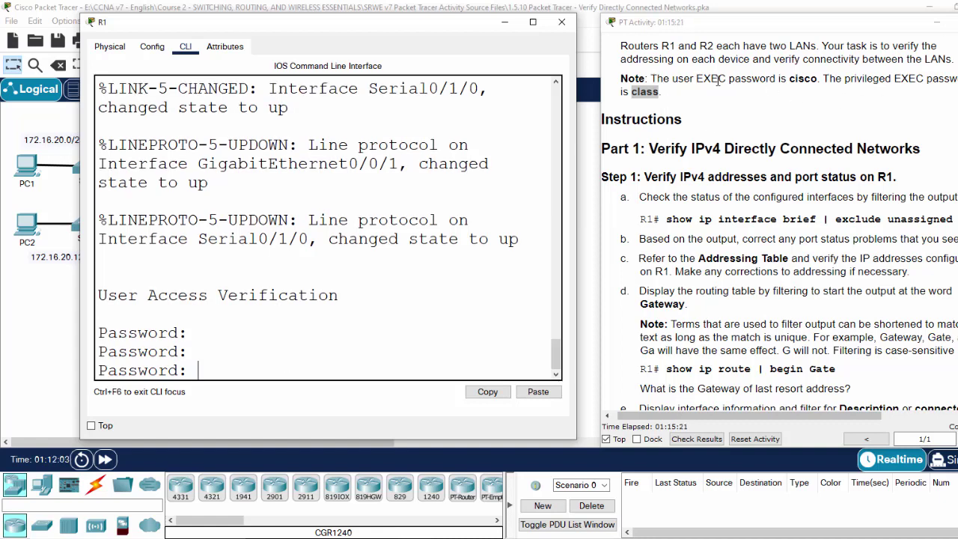
left_click(211, 372)
key("Return")
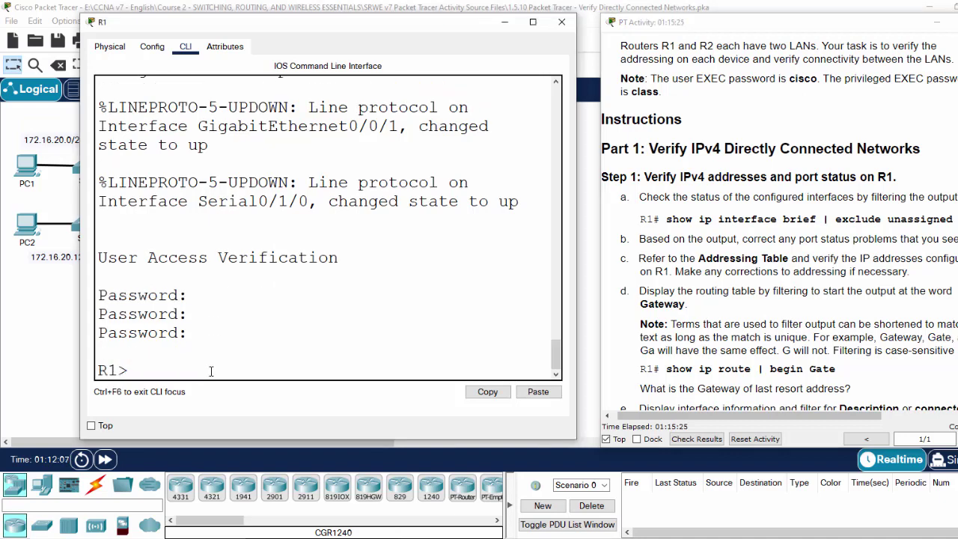
Step: Enter privileged mode with the enable password and run show ip int brief | exclude unassigned
type("en")
key("Return")
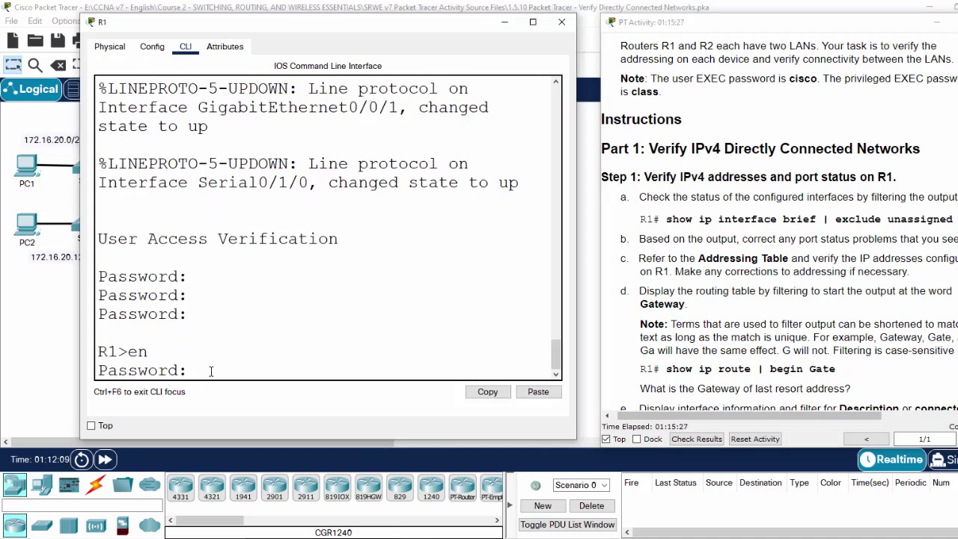
type("class")
key("Return")
key("Return")
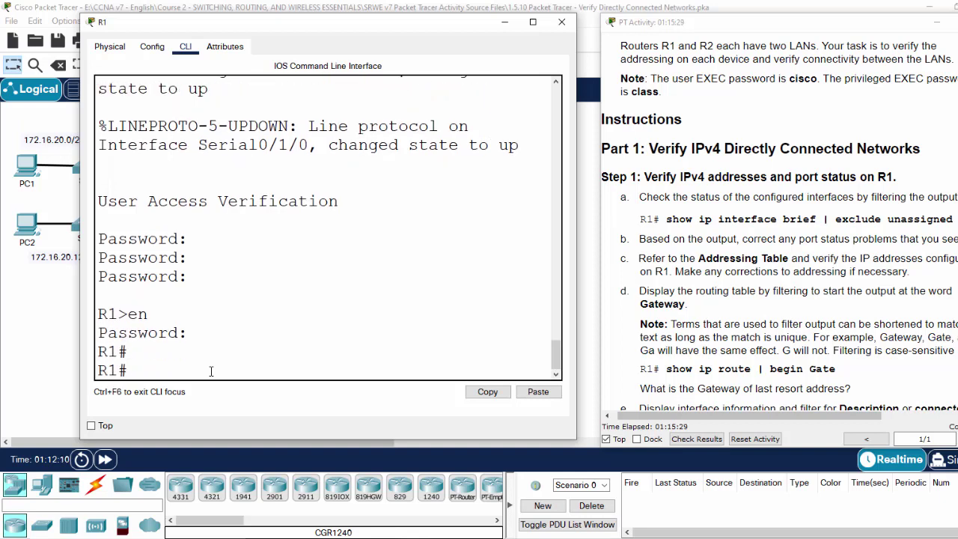
type("show ip int brief")
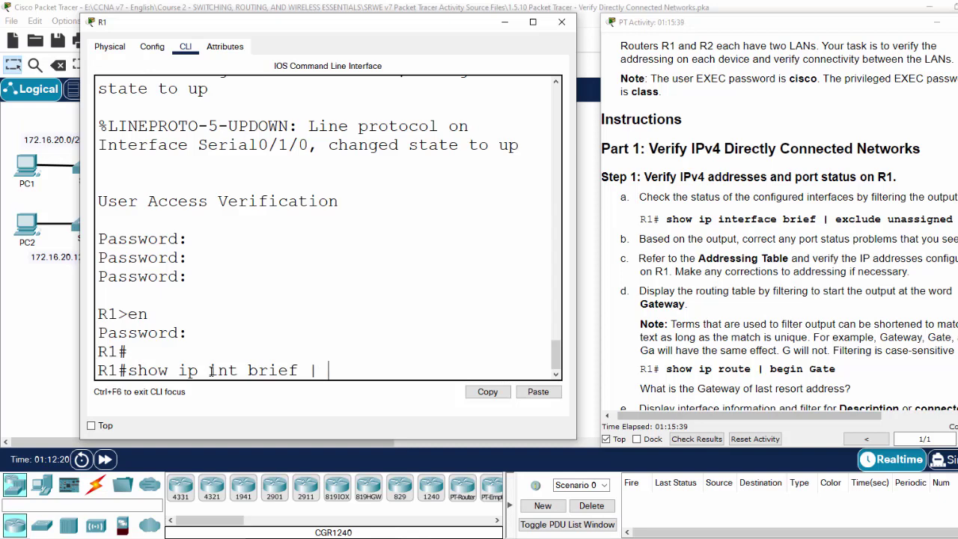
type(" | exclude unassigned")
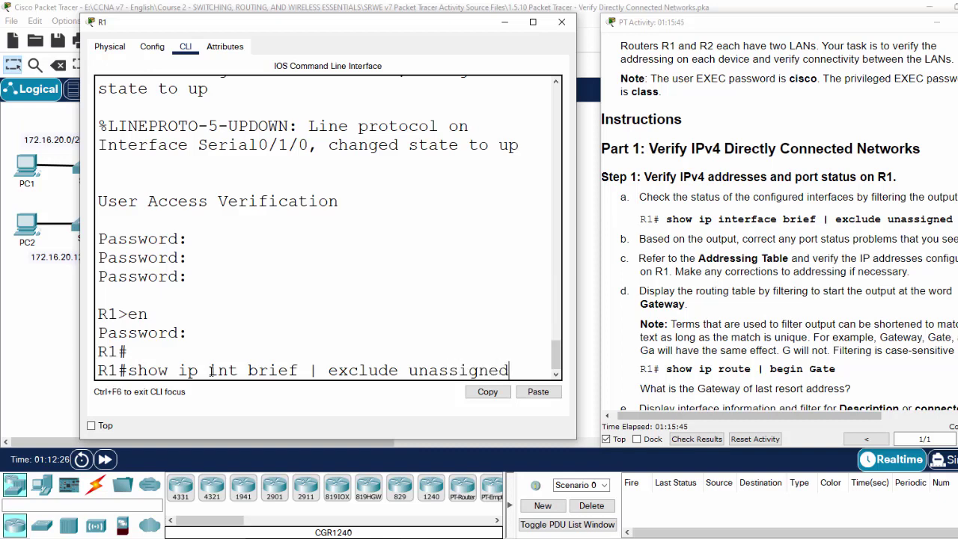
key("Return")
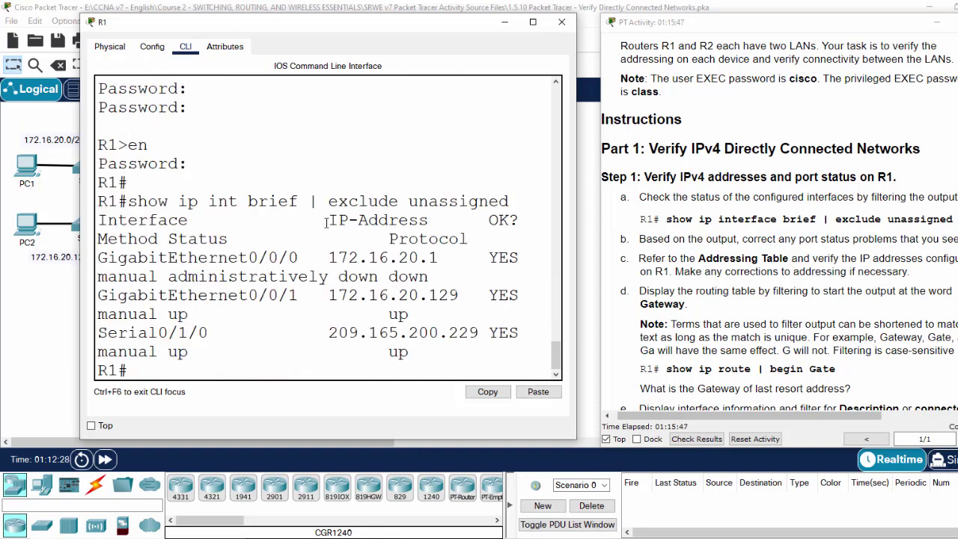
Step: Enlarge R1's window and note G0/0/0's address 172.16.20.1
left_click_drag(581, 160, 925, 176)
left_click(937, 21)
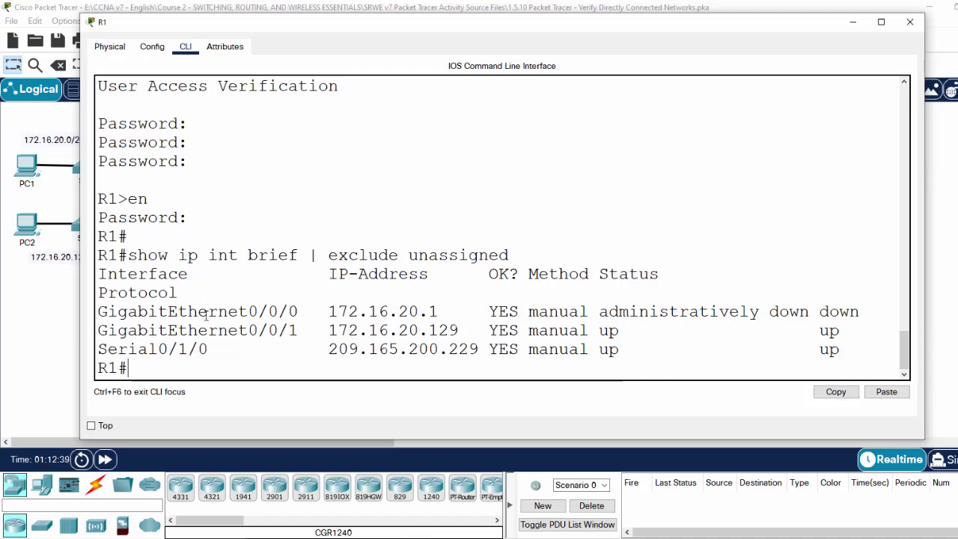
left_click_drag(327, 312, 447, 313)
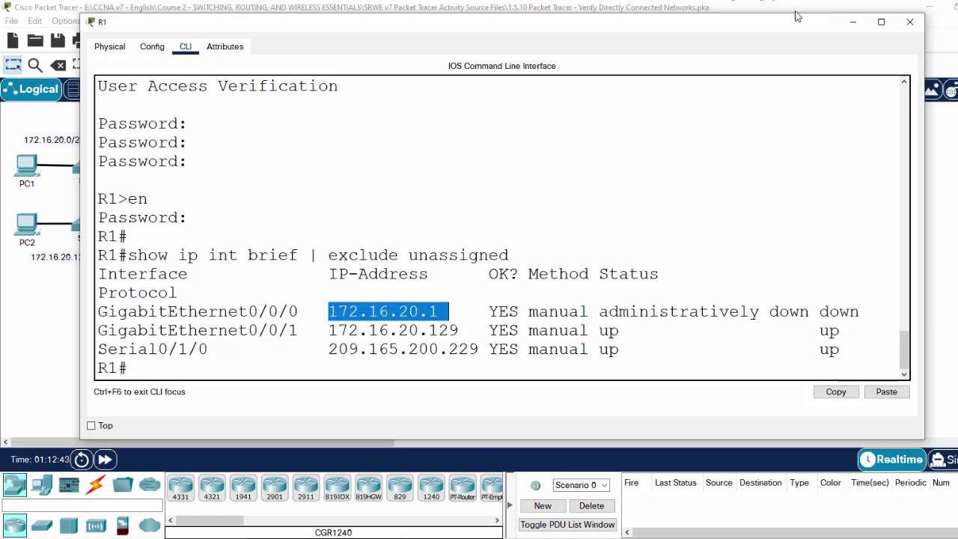
left_click_drag(807, 31, 691, 80)
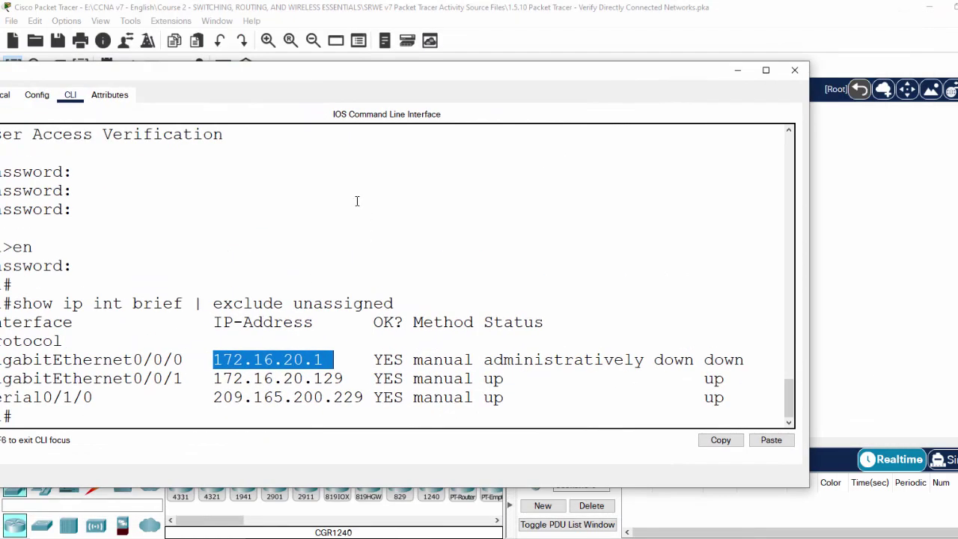
left_click_drag(382, 83, 357, 98)
Step: Bring the activity's Addressing Table up beside R1's window
left_click(416, 537)
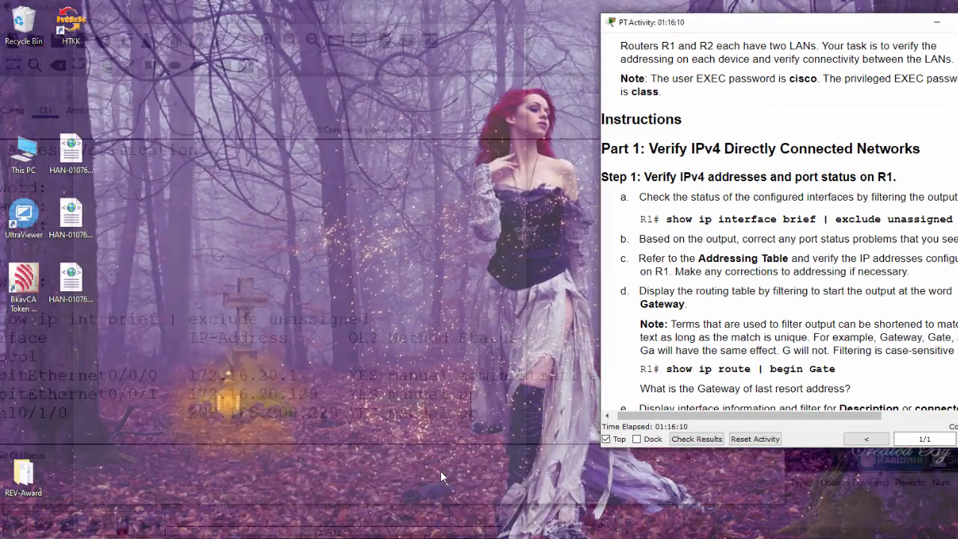
left_click(440, 471)
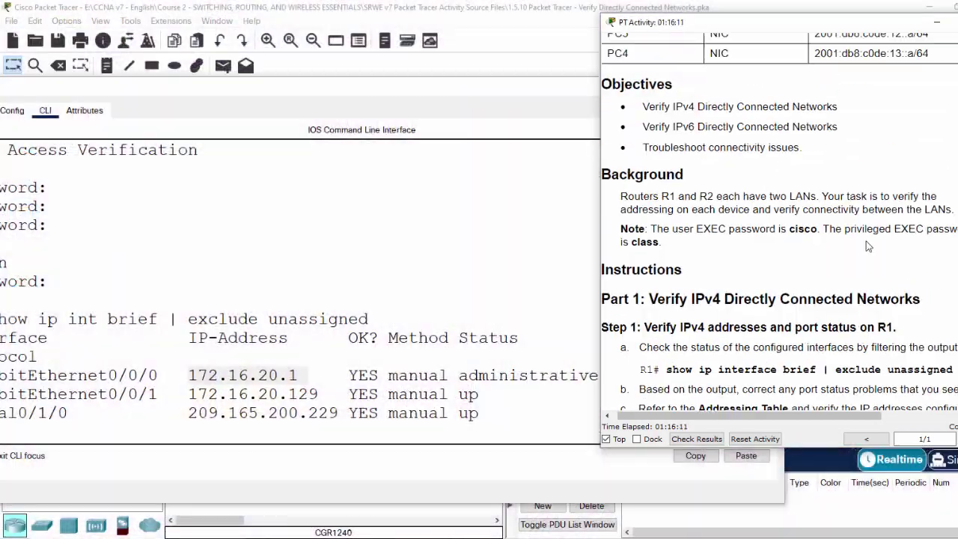
scroll(751, 176, "up", 5)
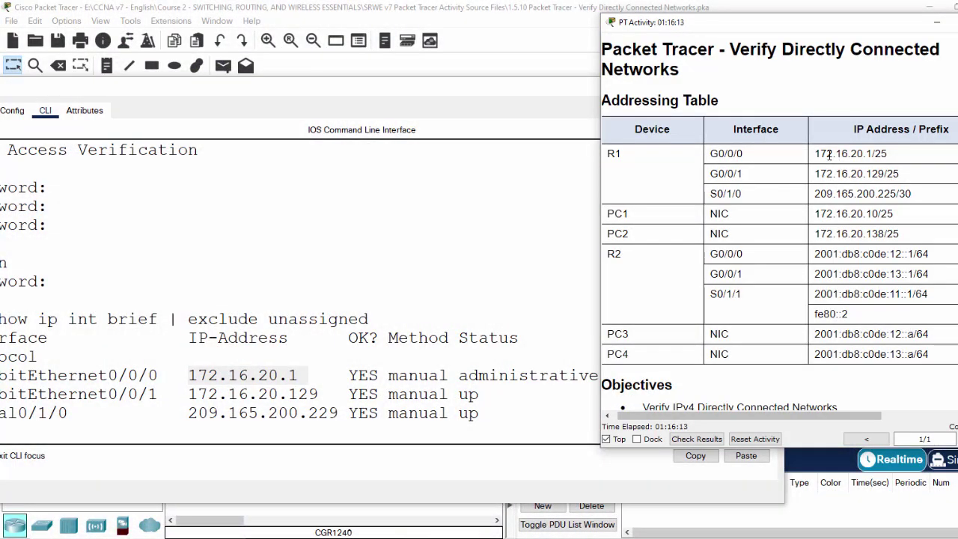
left_click_drag(417, 83, 428, 42)
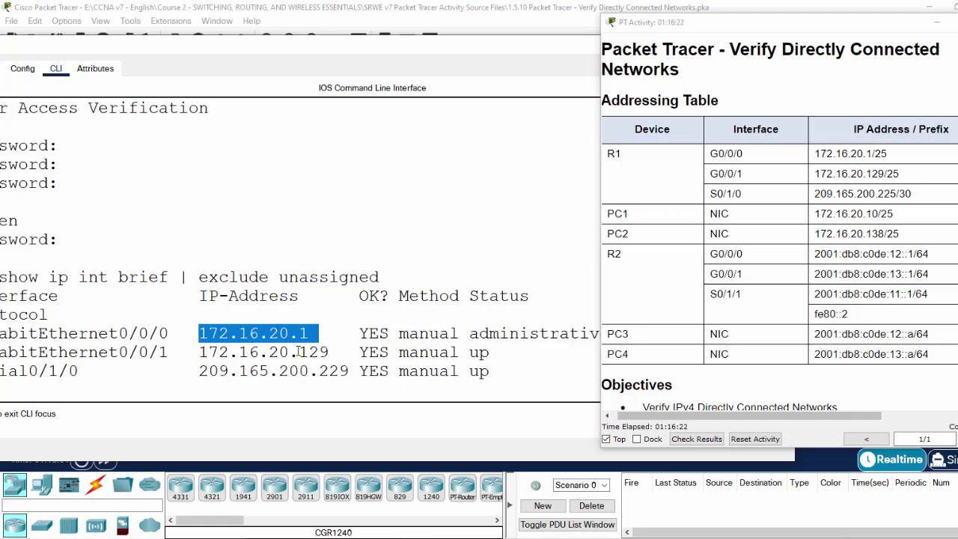
Step: Compare 172.16.20.129, Serial0/1/0's address and G0/0/0's administratively down status against the table
left_click_drag(202, 353, 328, 352)
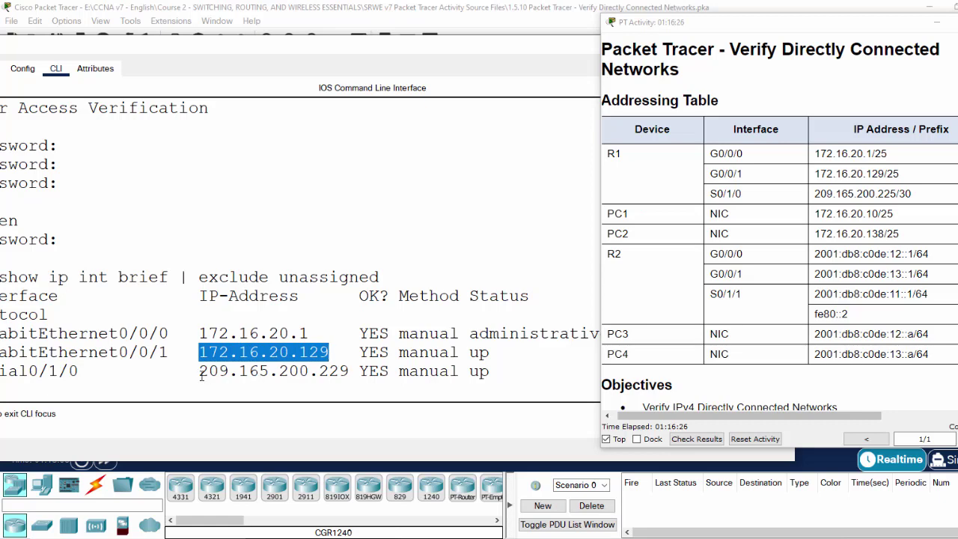
left_click_drag(200, 370, 346, 371)
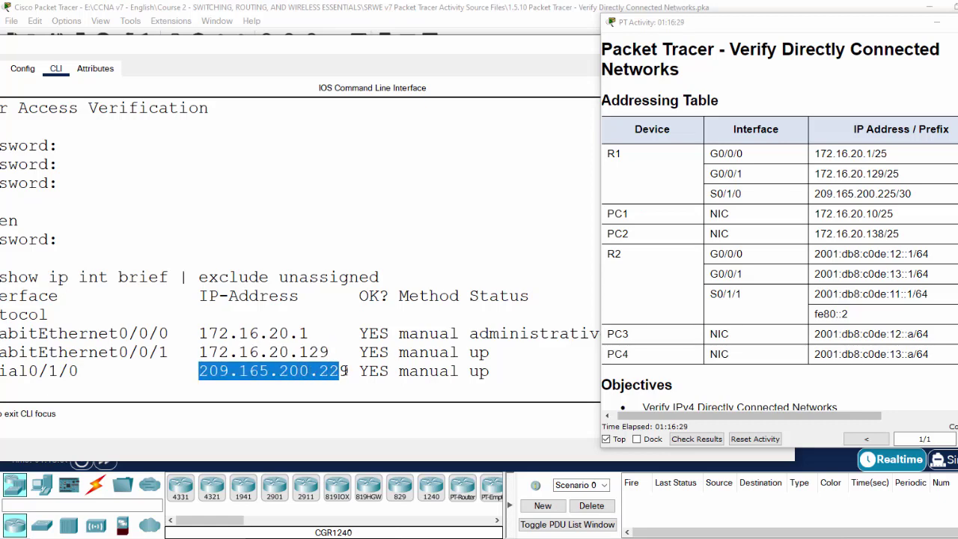
left_click_drag(543, 52, 364, 41)
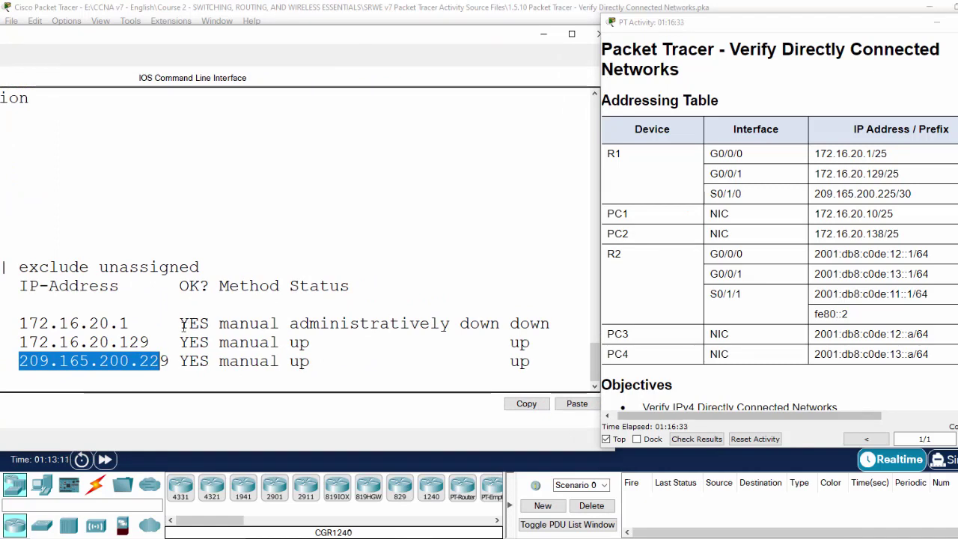
left_click_drag(179, 324, 552, 331)
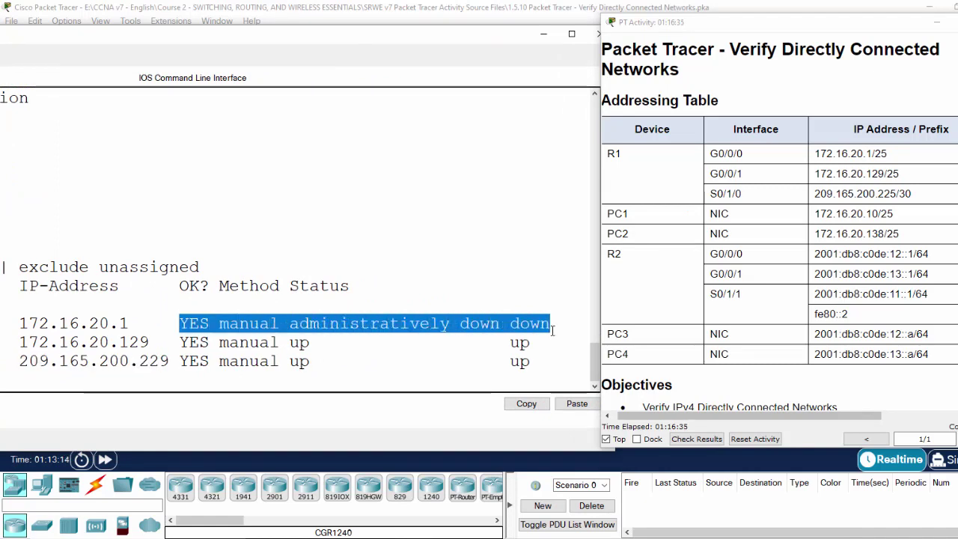
Step: Enable interface G0/0/0 with conf t, int g0/0/0 and no shut
left_click(572, 34)
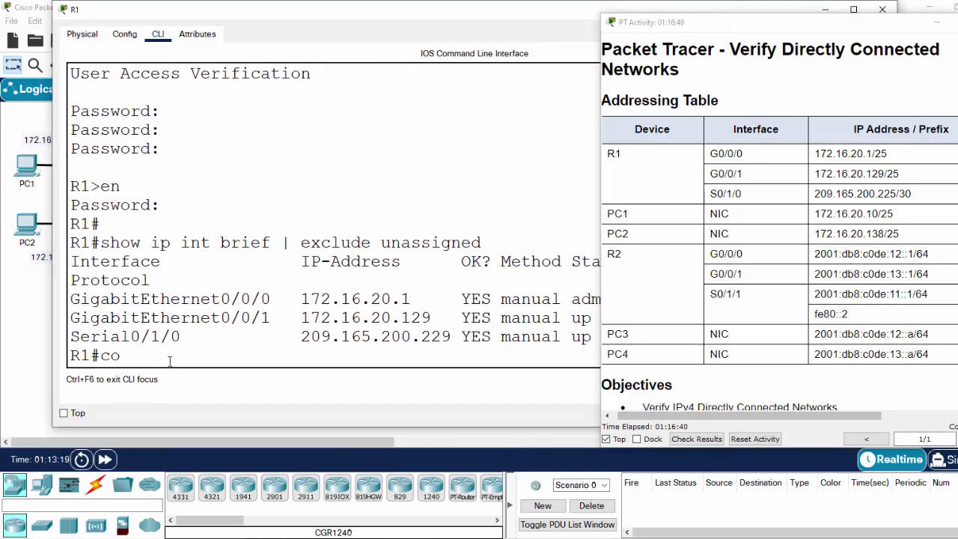
type("nf t")
key("Return")
type("int g0/0/0")
key("Return")
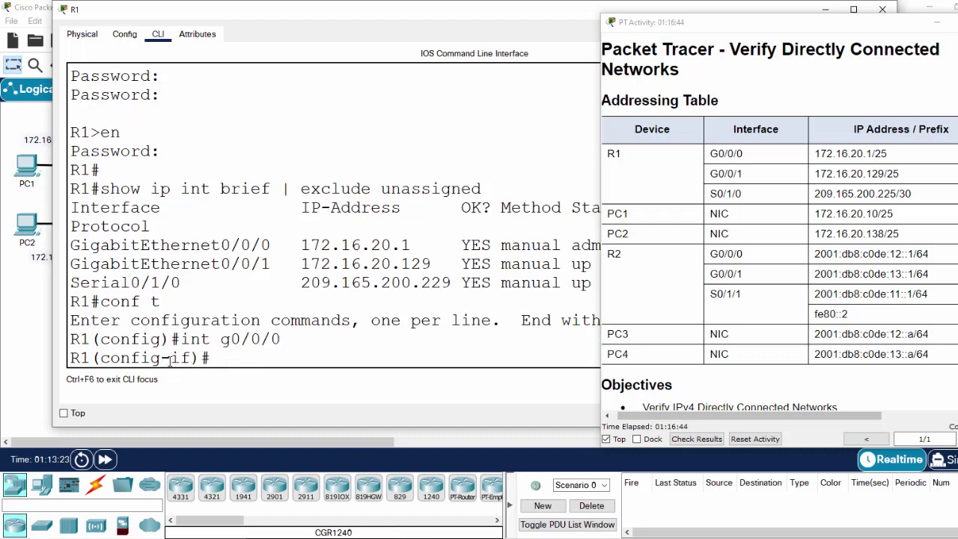
type("no shut")
key("Return")
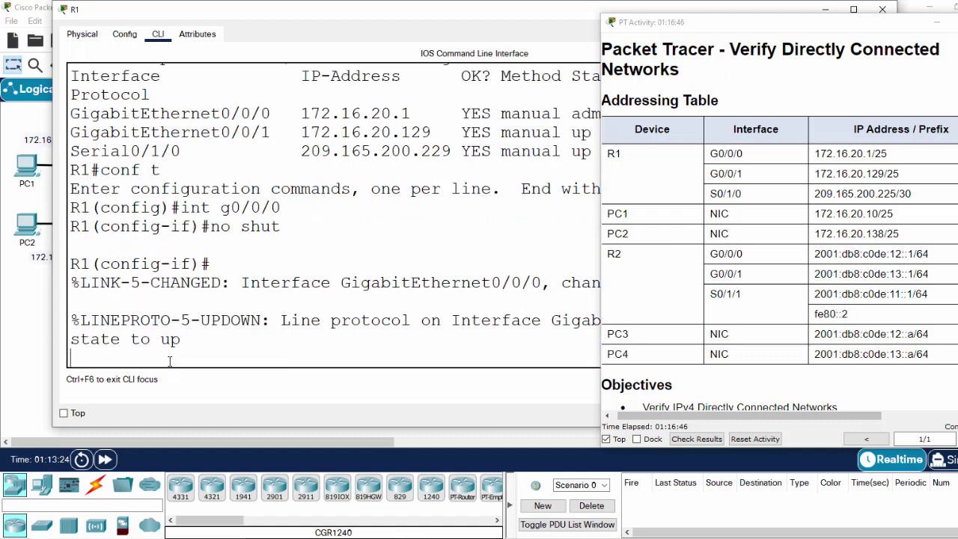
key("Return")
key("Return")
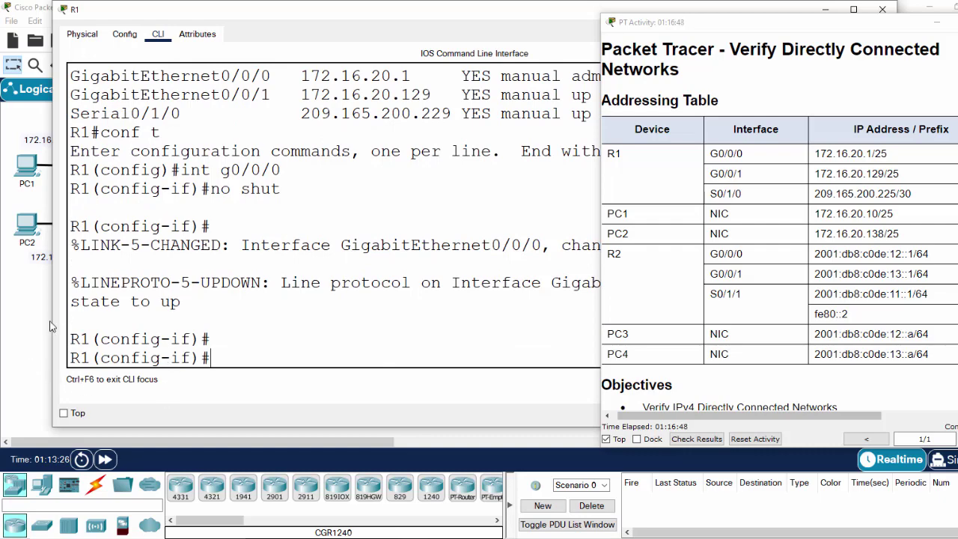
Step: Rerun do show ip int brief | exclude unassigned to confirm all three interfaces up
left_click_drag(535, 17, 447, 98)
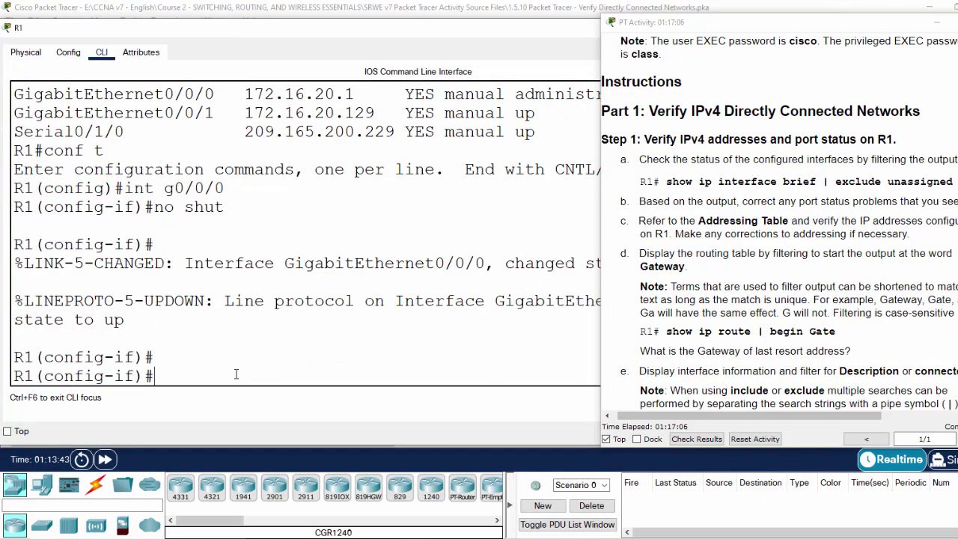
type("do show ip int brief |")
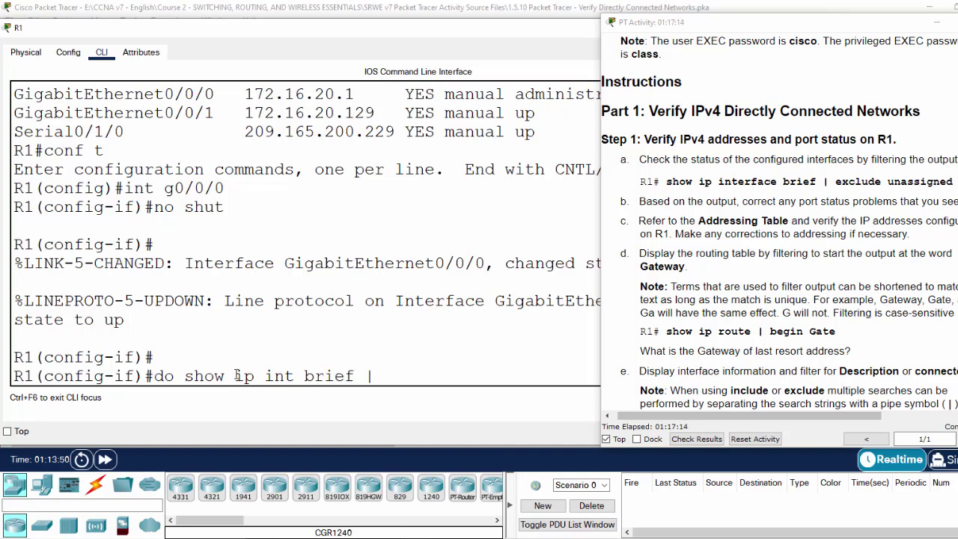
type("exclude unassigned")
key("Return")
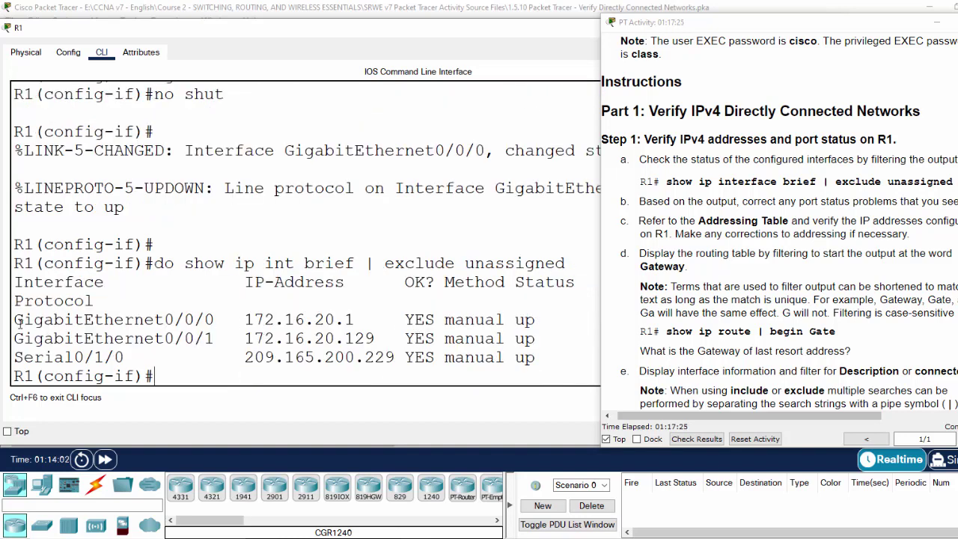
Step: Run do show ip int | exclude unassigned for R1's detailed interface settings
left_click_drag(15, 321, 547, 352)
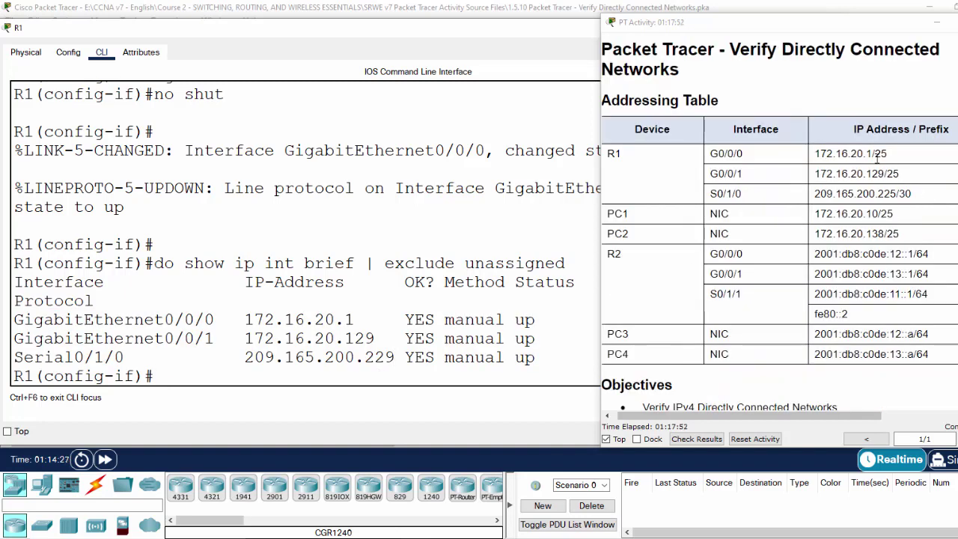
left_click_drag(875, 154, 899, 174)
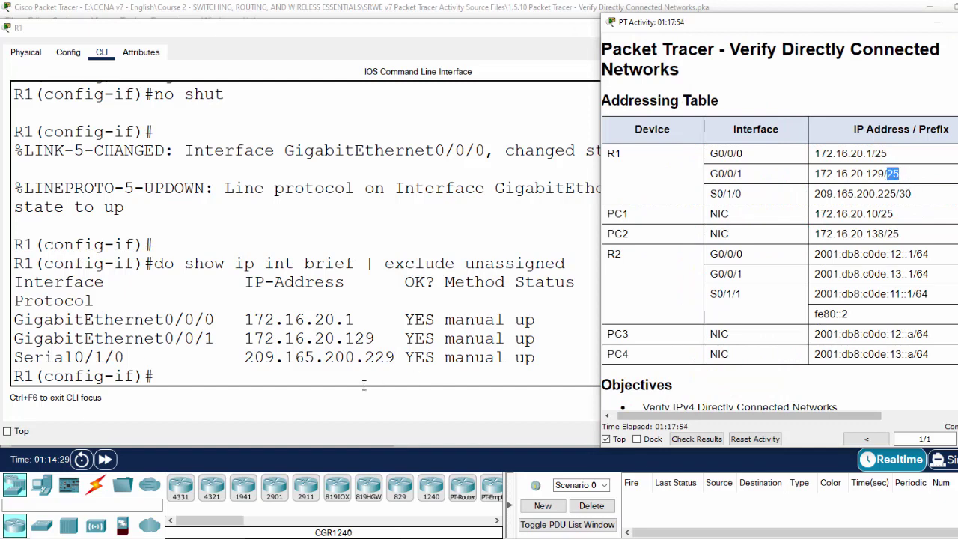
left_click(236, 372)
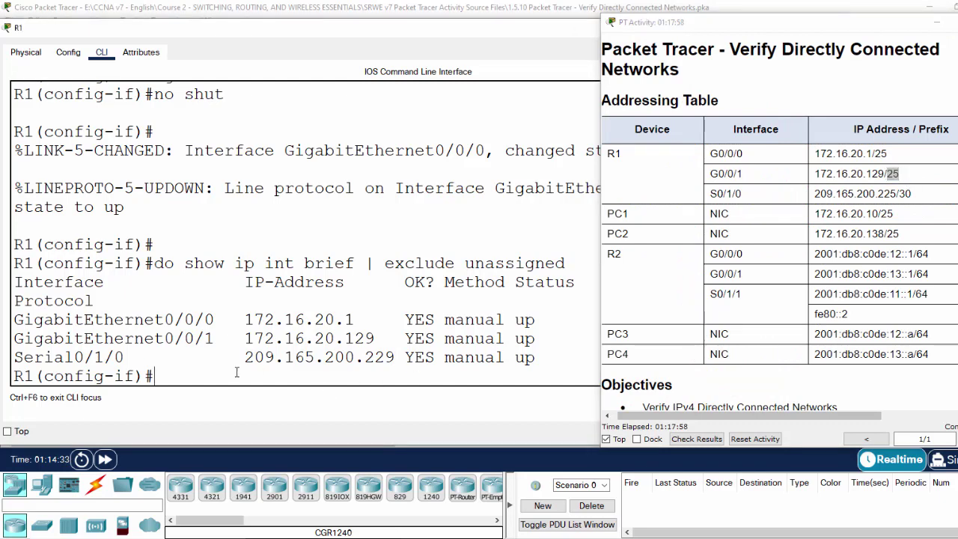
type("show ip int")
key("Left")
key("Left")
key("Left")
key("Left")
key("Left")
key("Left")
key("Left")
key("Left")
key("Left")
key("Left")
key("Left")
type("do")
key("Right")
key("Right")
key("Right")
key("Right")
key("Right")
key("Right")
key("Right")
key("Right")
key("Right")
key("Right")
key("Right")
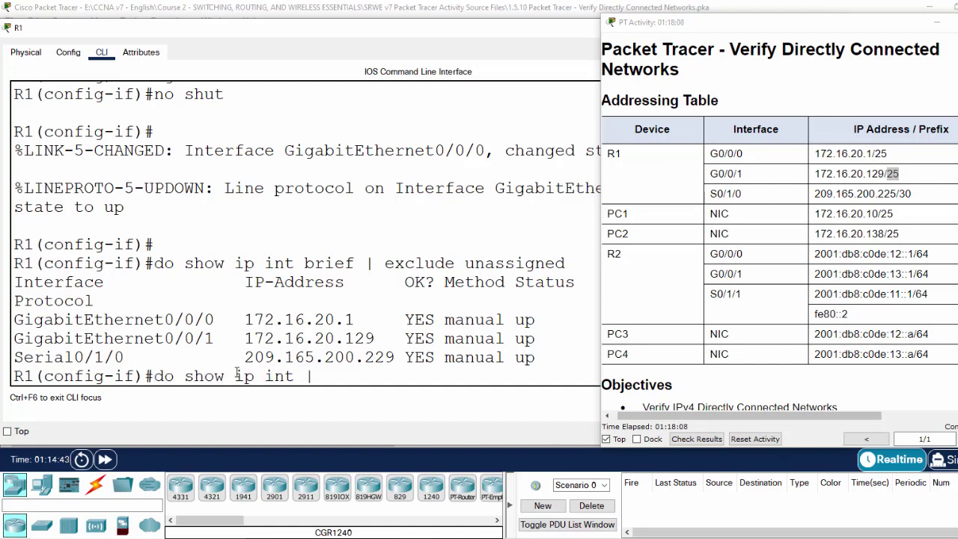
type("| exclude unass")
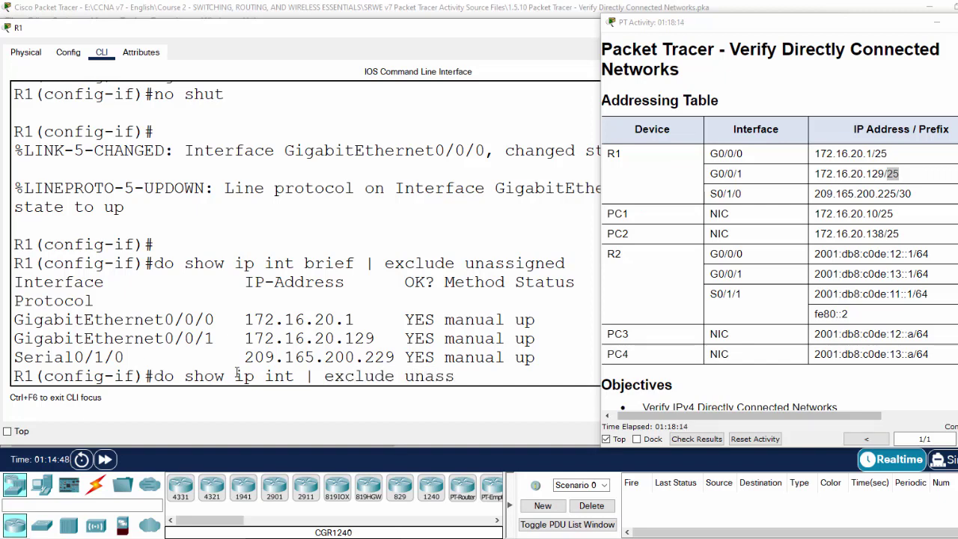
type("igned")
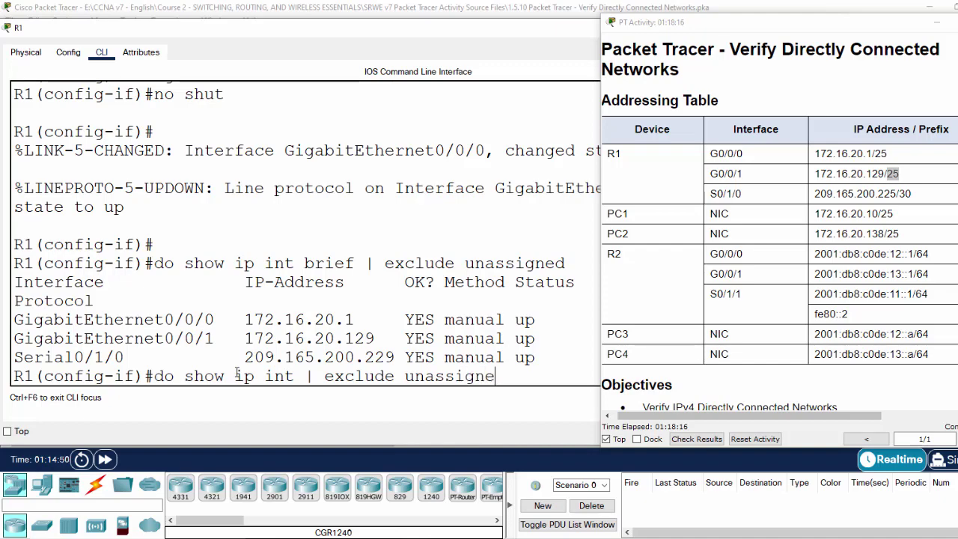
key("Return")
Step: Page through the output and spot Serial0/1/0's /29 prefix versus the table's /30
scroll(237, 372, "up", 4)
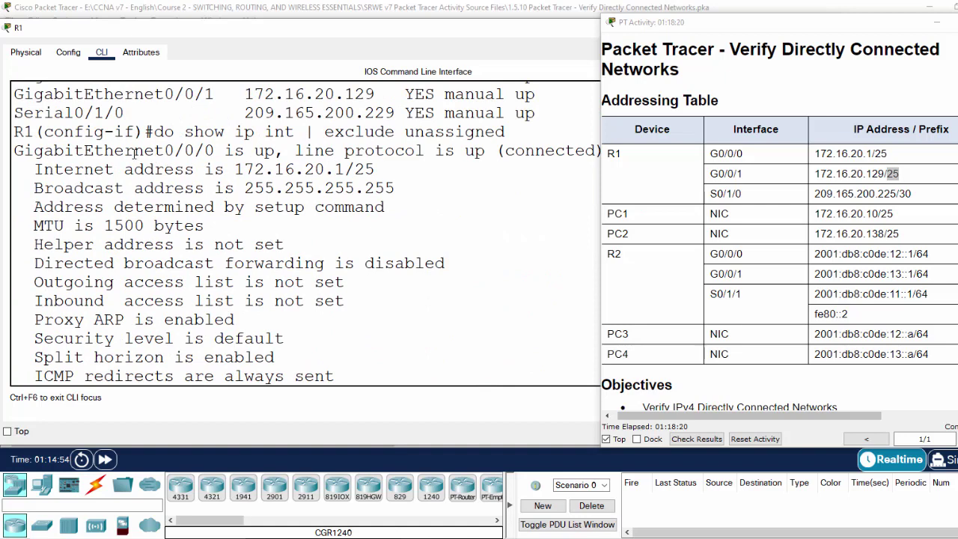
left_click_drag(44, 152, 215, 151)
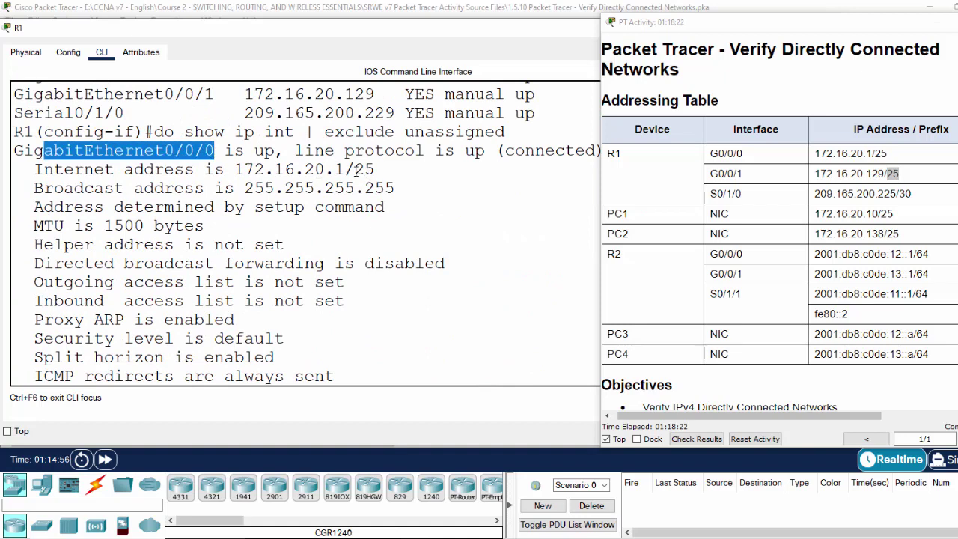
left_click_drag(354, 171, 375, 172)
scroll(365, 216, "down", 2)
scroll(365, 216, "down", 3)
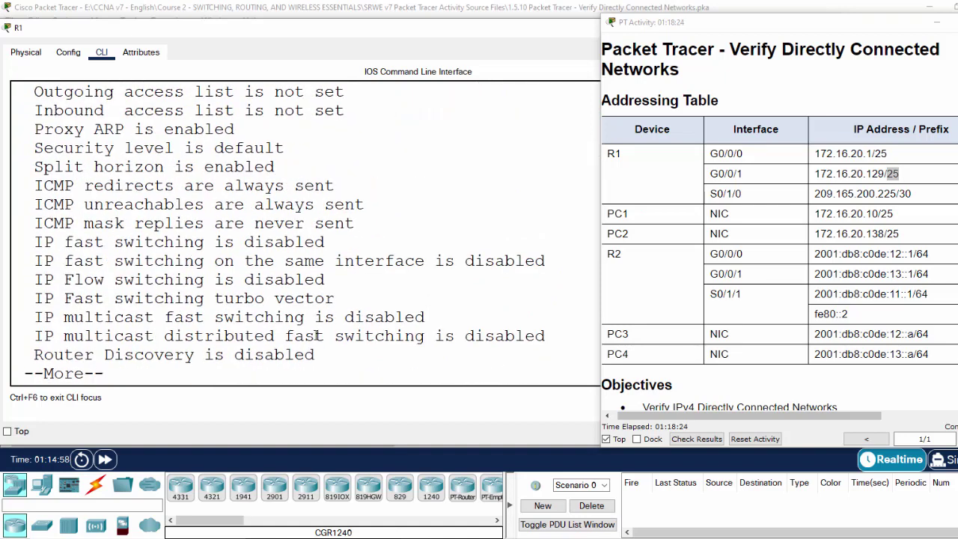
scroll(318, 338, "down", 5)
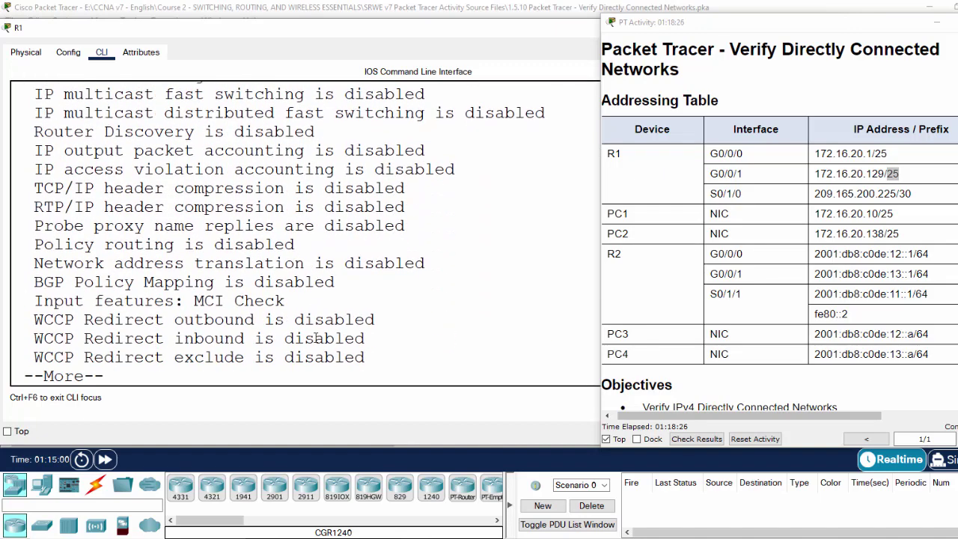
key("Return")
key("Return")
key("Return")
key("Return")
key("Return")
key("Return")
key("Return")
key("Return")
key("Return")
key("Return")
key("Return")
key("Return")
key("Return")
key("Return")
key("Return")
key("Return")
key("Return")
key("Return")
key("Return")
key("Return")
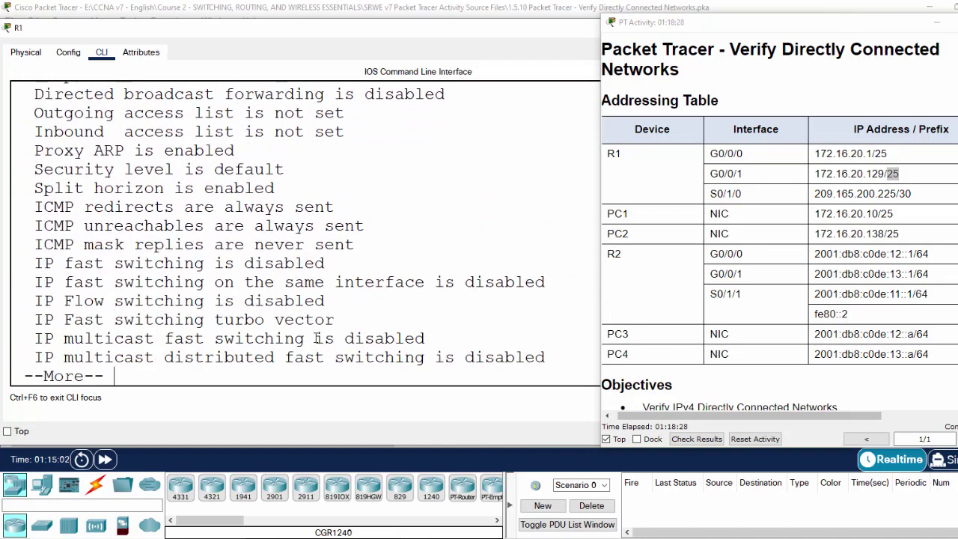
key("Return")
key("Return")
key("Return")
key("Return")
key("Return")
key("Return")
key("Return")
key("Return")
key("Return")
key("Return")
key("Return")
key("Return")
key("Return")
key("Return")
key("Return")
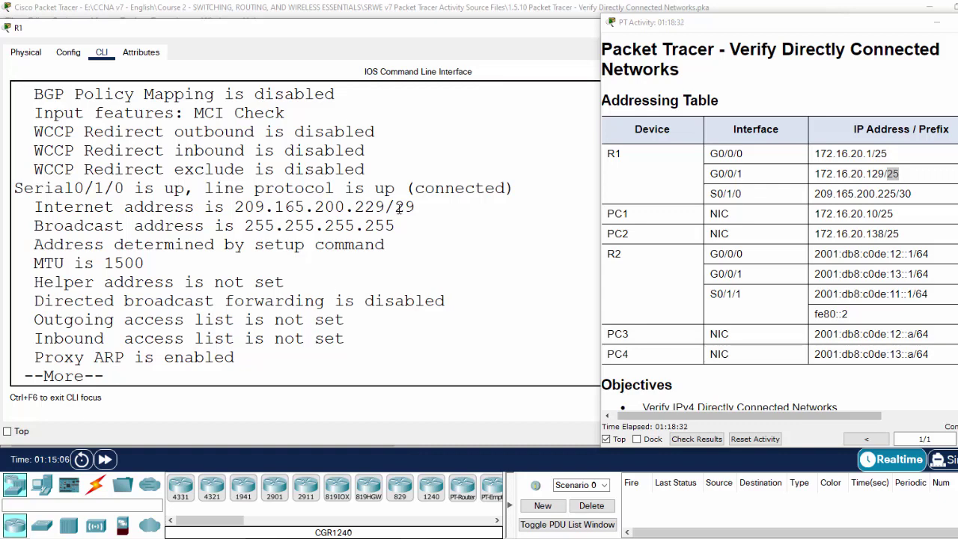
left_click_drag(400, 208, 414, 208)
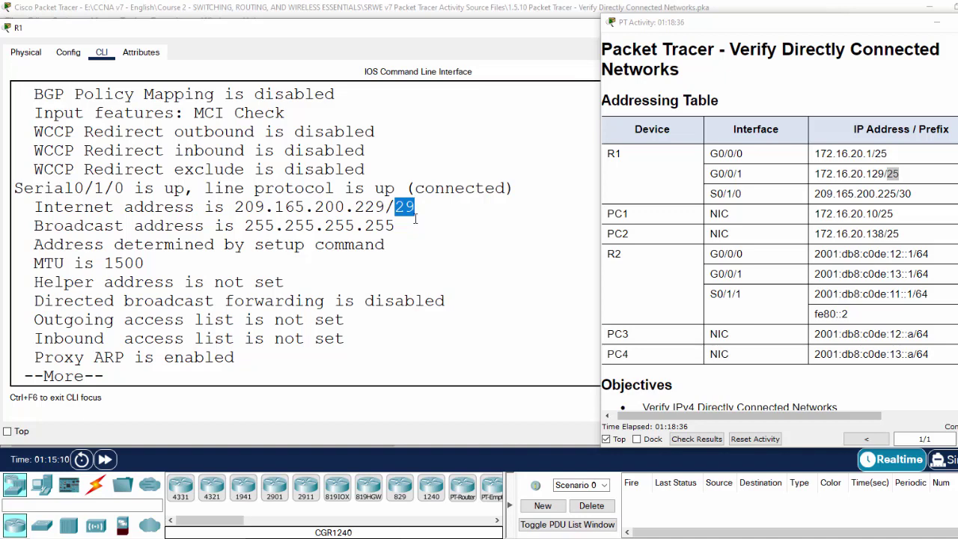
left_click(395, 207)
left_click_drag(394, 208, 415, 207)
left_click_drag(899, 193, 912, 193)
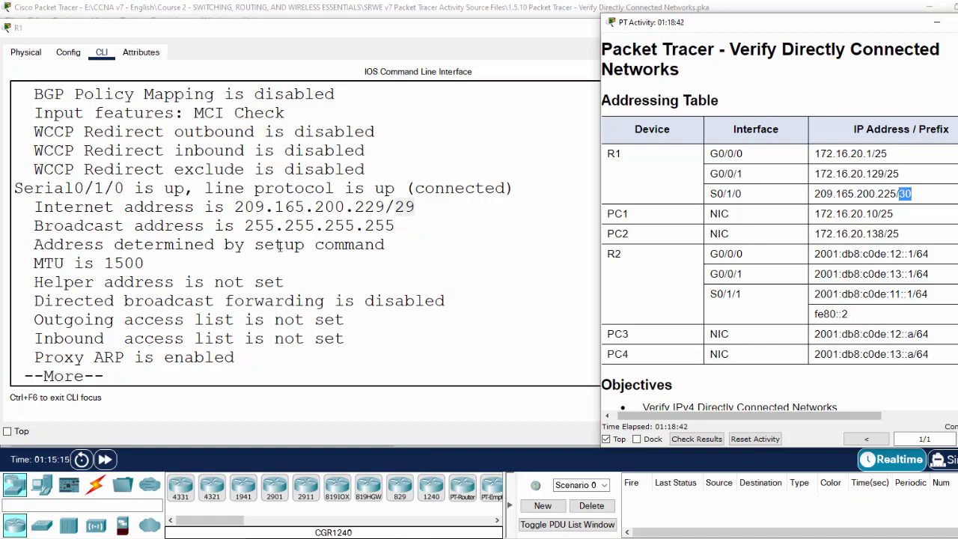
Step: Page to the end and confirm GigabitEthernet0/0/1 at 172.16.20.129/25 matches the table
left_click(268, 324)
key("Return")
key("Return")
key("Return")
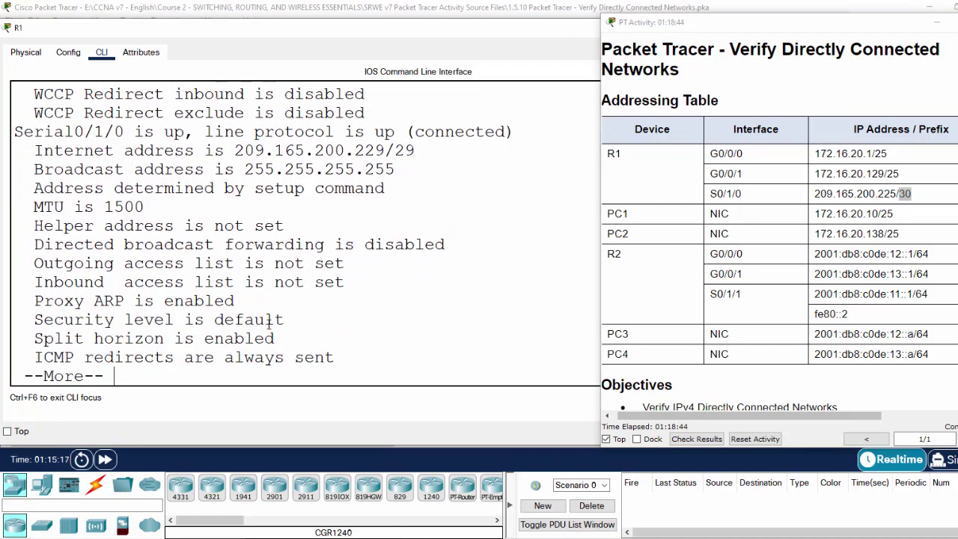
key("Return")
key("Return")
key("Return")
key("Return")
key("Return")
key("Return")
key("Return")
key("Return")
key("Return")
key("Return")
key("Return")
key("Return")
key("Return")
key("Return")
key("Return")
key("Return")
key("Return")
key("Return")
key("Return")
key("Return")
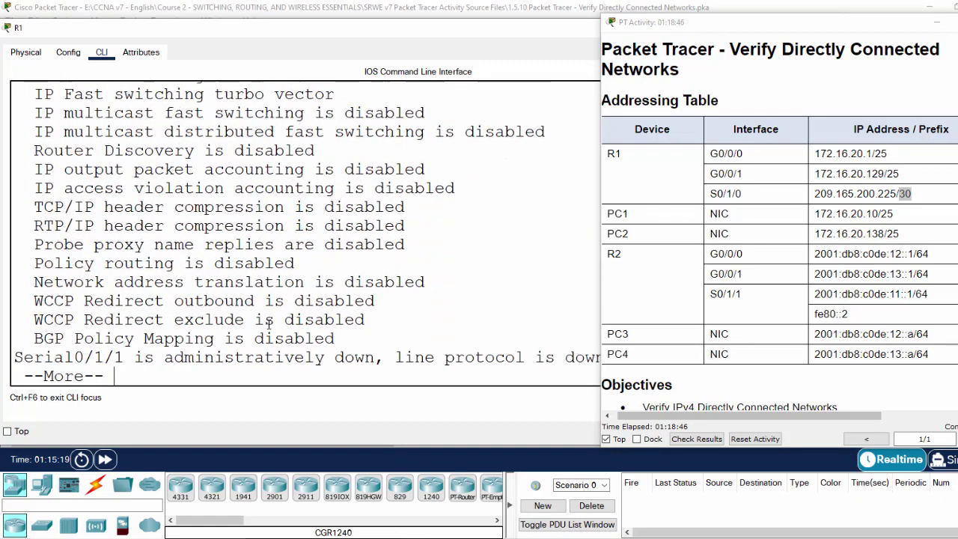
scroll(268, 323, "up", 20)
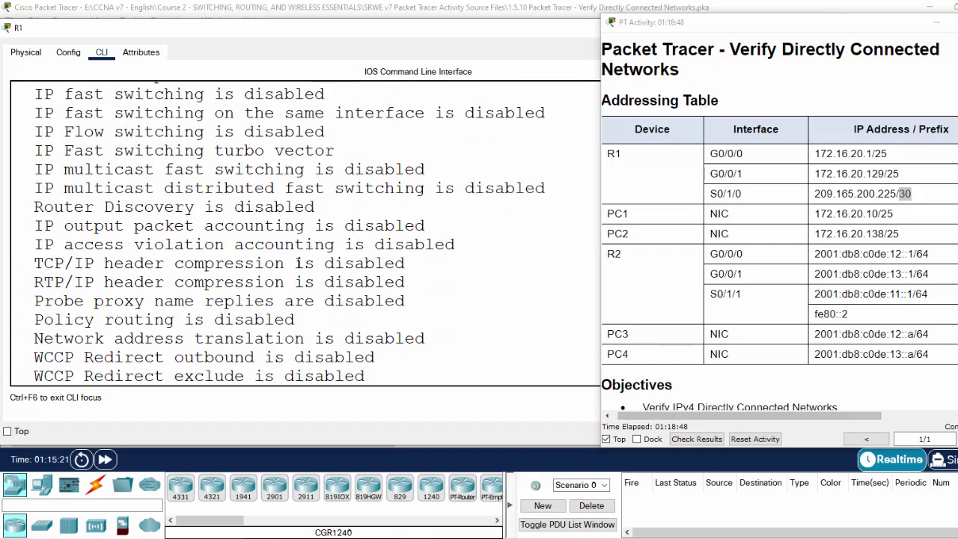
scroll(147, 261, "up", 5)
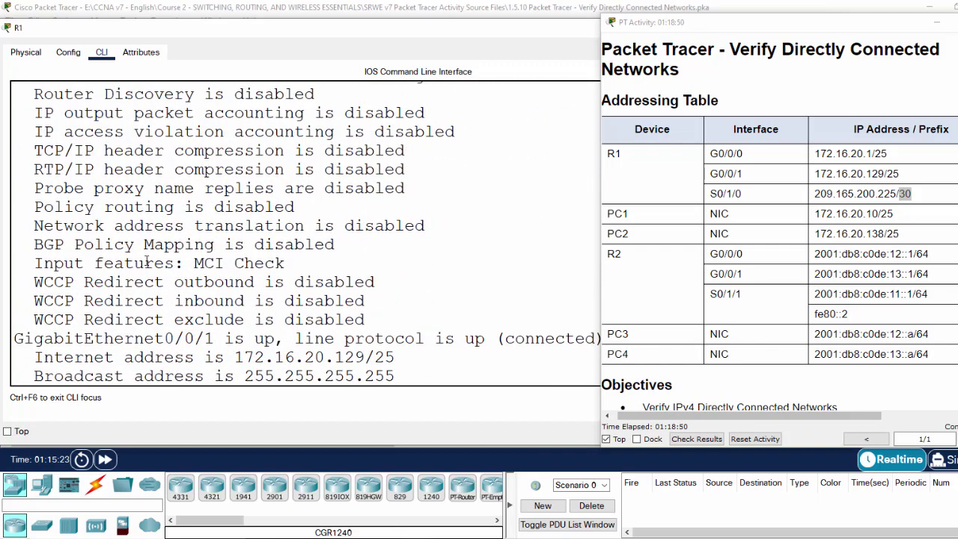
left_click_drag(165, 338, 245, 337)
left_click_drag(345, 358, 395, 358)
scroll(375, 314, "down", 3)
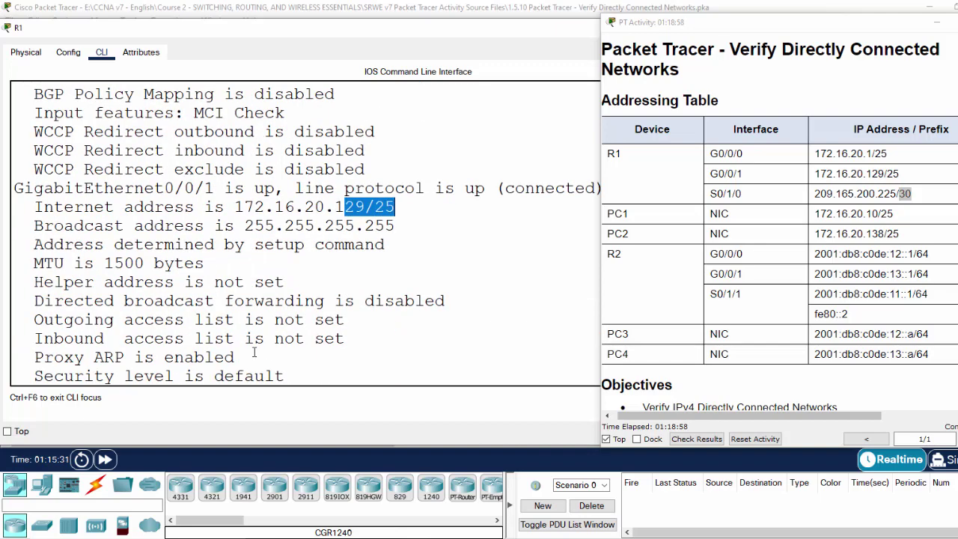
scroll(134, 367, "up", 6)
scroll(133, 366, "down", 13)
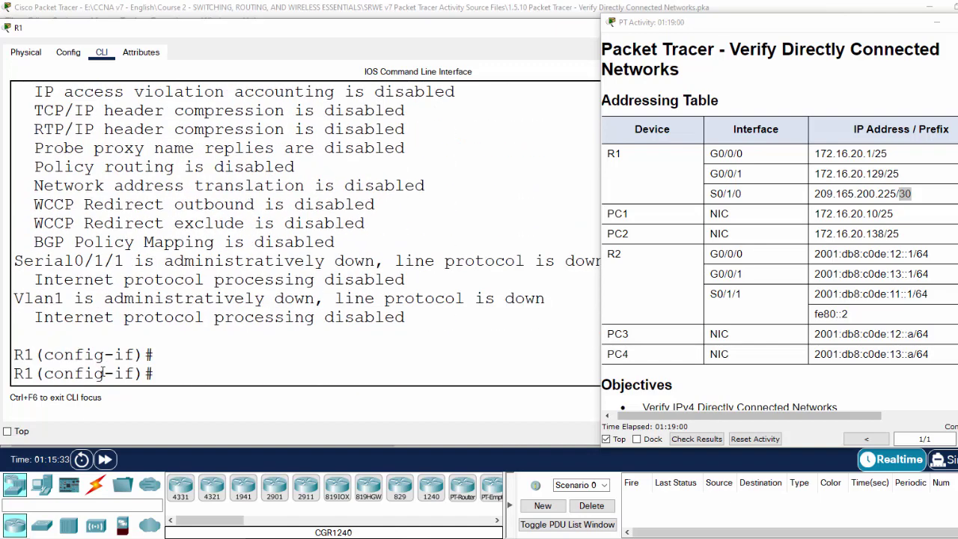
left_click(882, 196)
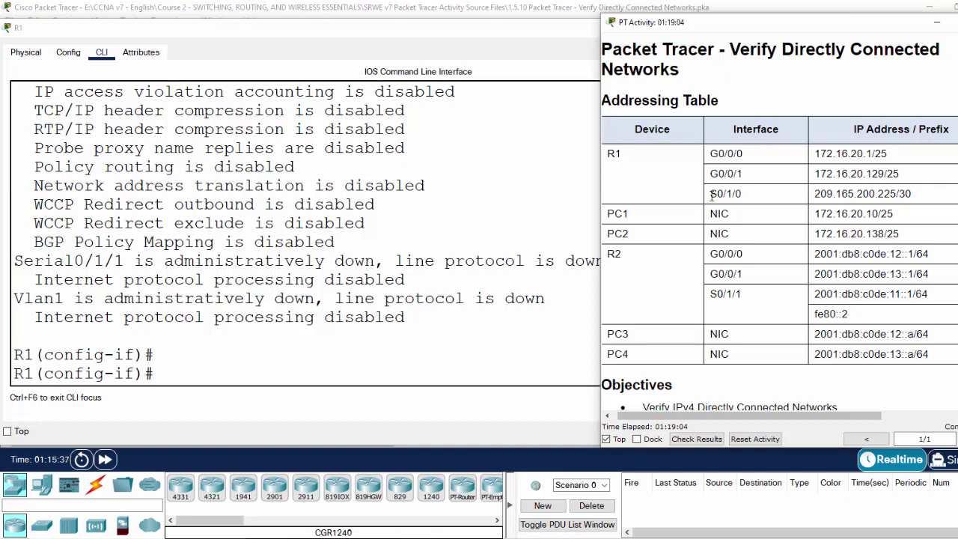
Step: Set S0/1/0's address to 209.165.200.225 255.255.255.252
left_click_drag(710, 193, 744, 194)
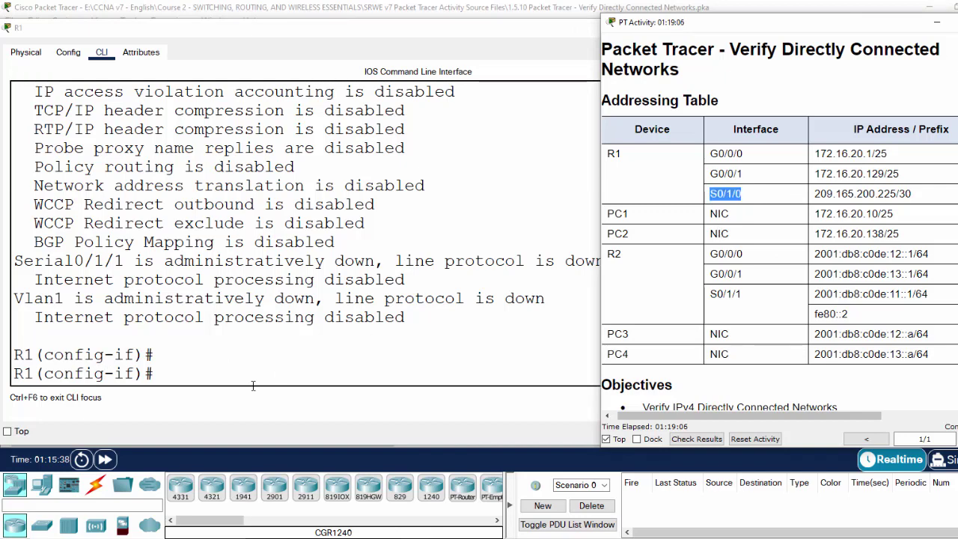
left_click(204, 380)
type("int ")
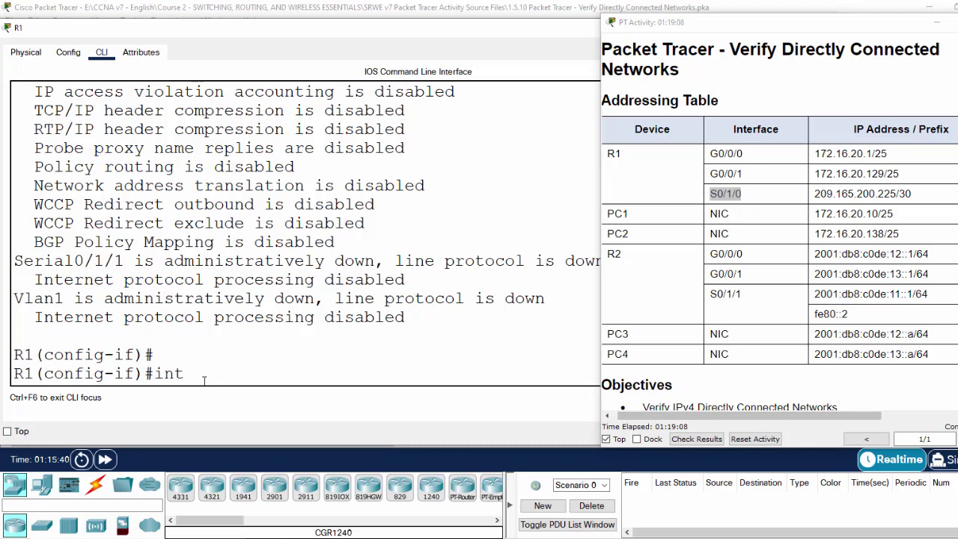
type("s0/1/0")
key("Return")
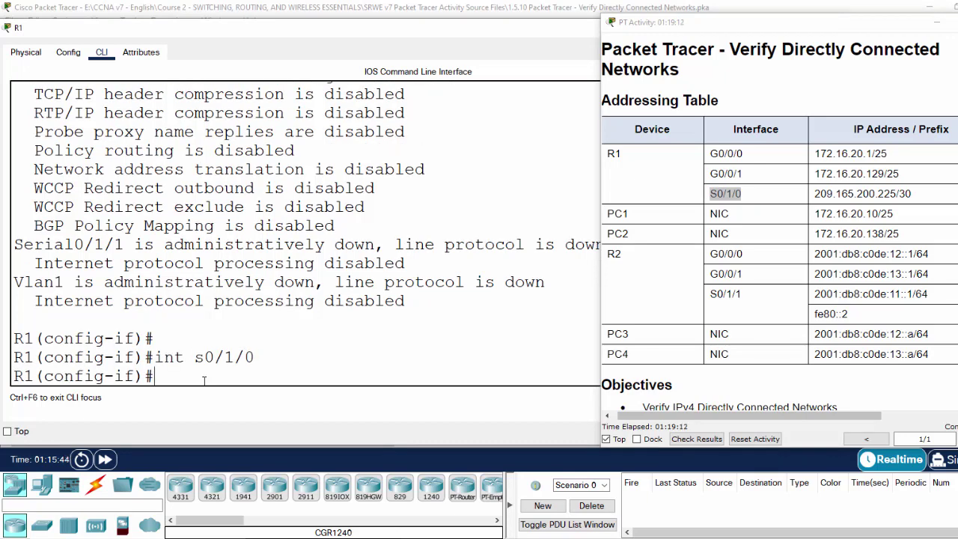
type("ip add 209.")
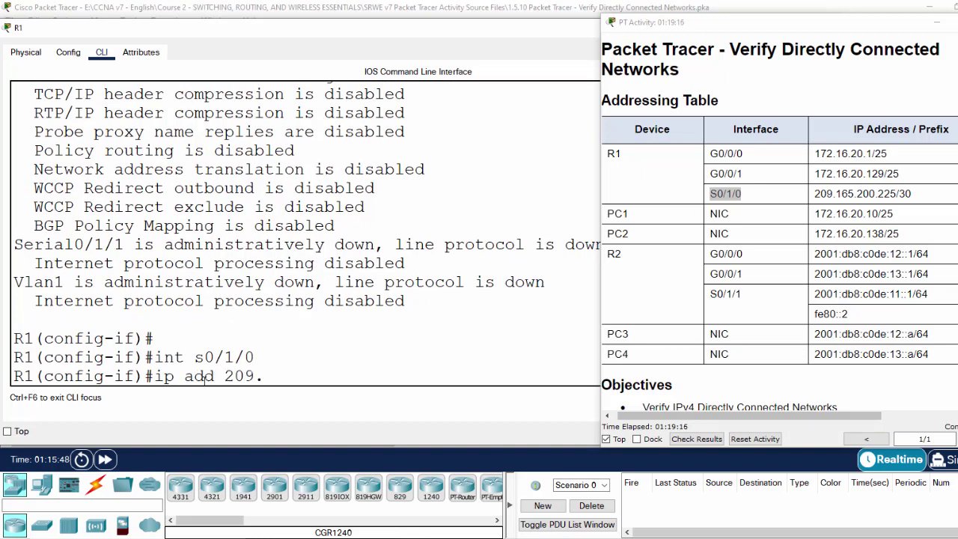
type("165.200.225")
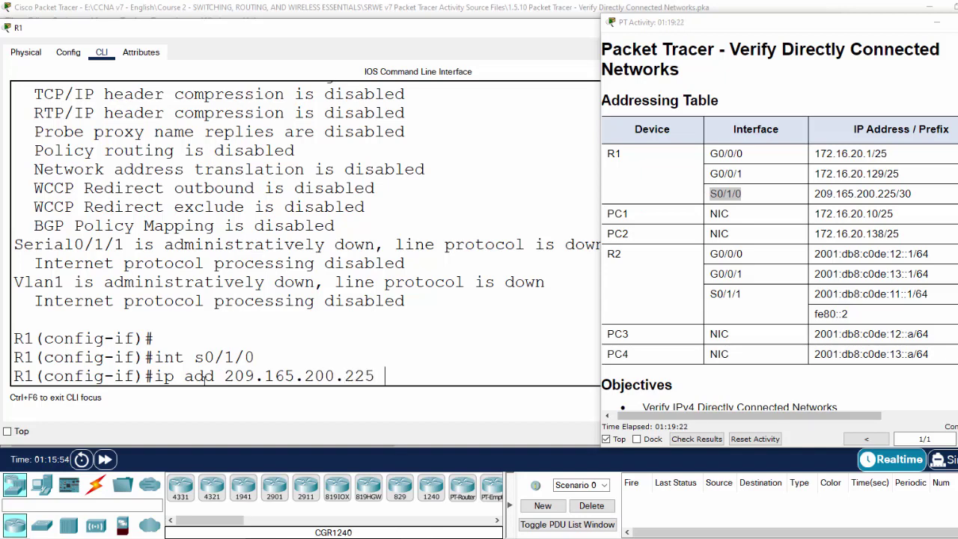
type(" 255.255.2")
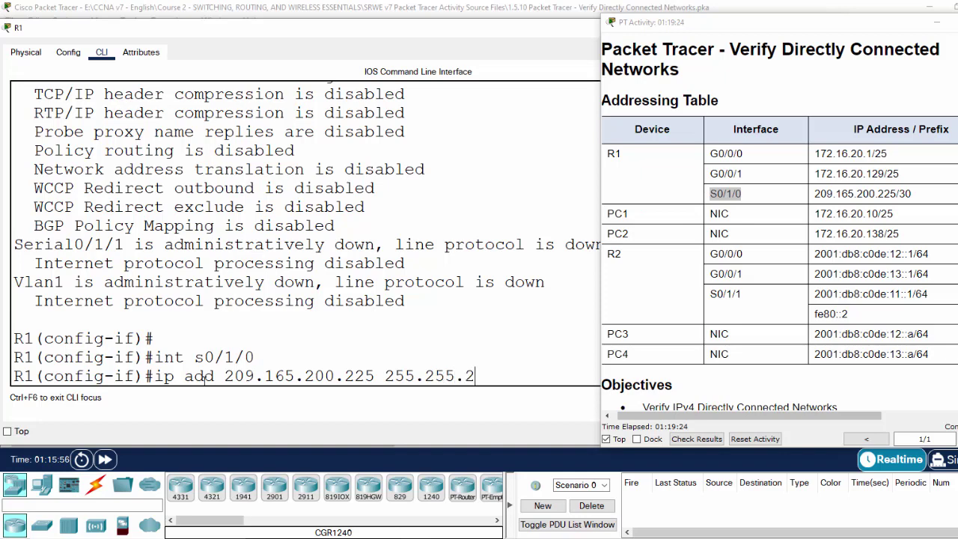
type("55.252")
key("Return")
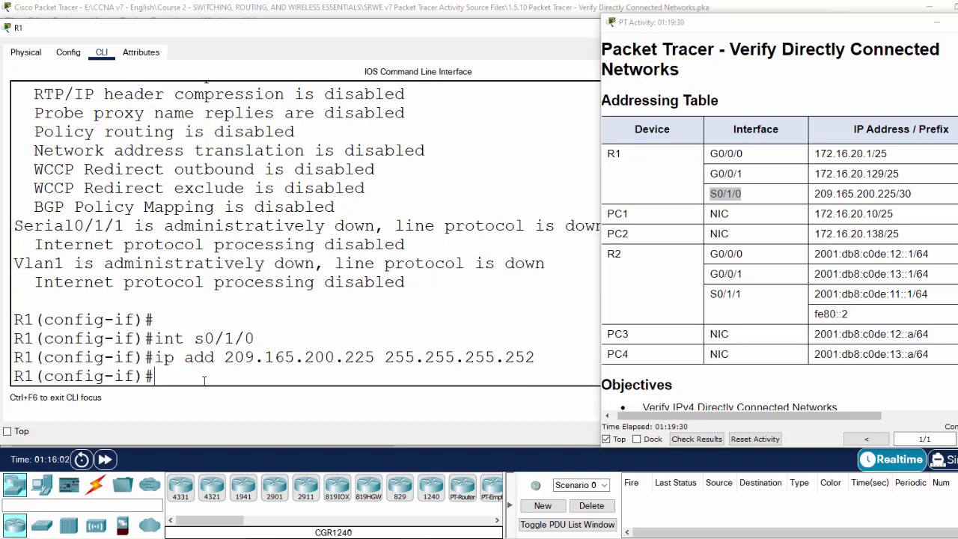
Step: Run do show ip int and confirm Serial0/1/0 now shows the /30 prefix
type("do show ip int")
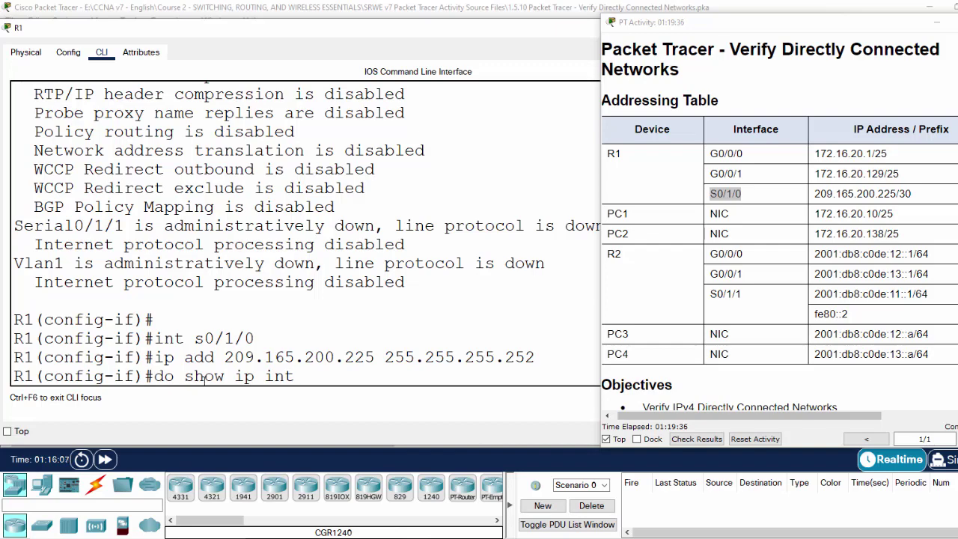
key("Return")
key("Return")
key("Return")
key("Return")
key("Return")
key("Return")
key("Return")
key("Return")
key("Return")
key("Return")
key("Return")
key("Return")
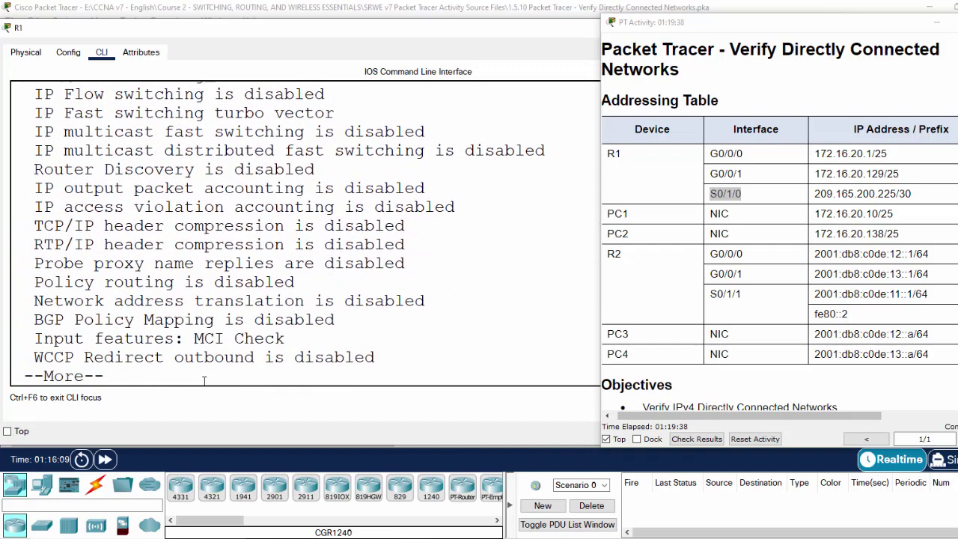
key("Return")
key("Return")
key("Return")
key("Return")
key("Return")
key("Return")
key("Return")
key("Return")
key("Return")
key("Return")
key("Return")
key("Return")
key("Return")
key("Return")
key("Return")
key("Return")
key("Return")
key("Return")
key("Return")
key("Return")
key("Return")
key("Return")
key("Return")
key("Return")
key("Return")
key("Return")
key("Return")
key("Return")
key("Return")
key("Return")
key("Return")
key("Return")
key("Return")
key("Return")
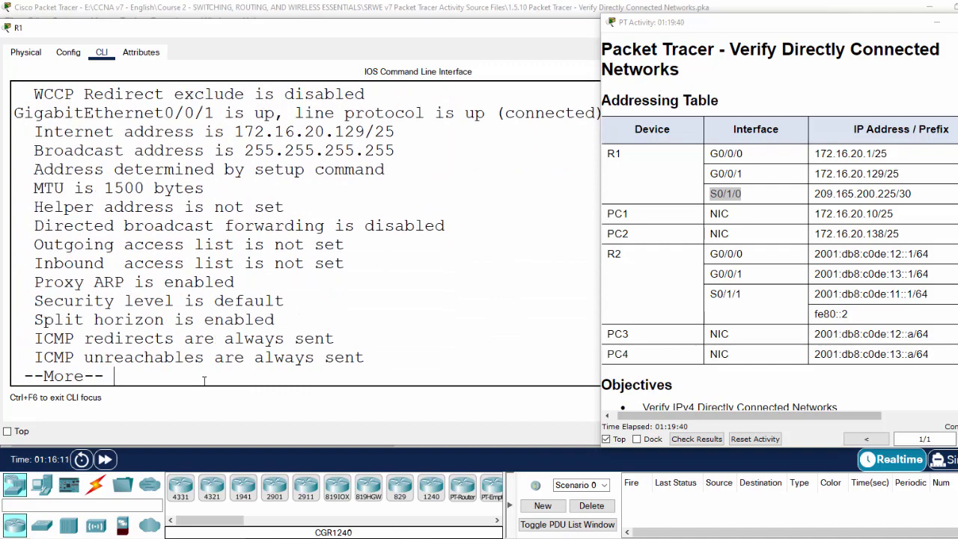
key("Return")
key("Return")
key("Return")
key("Return")
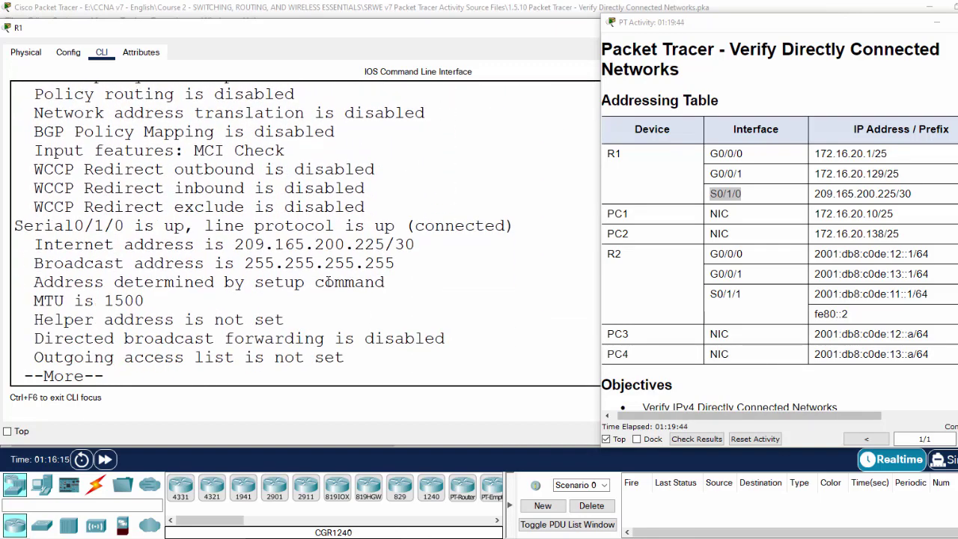
left_click_drag(386, 245, 424, 248)
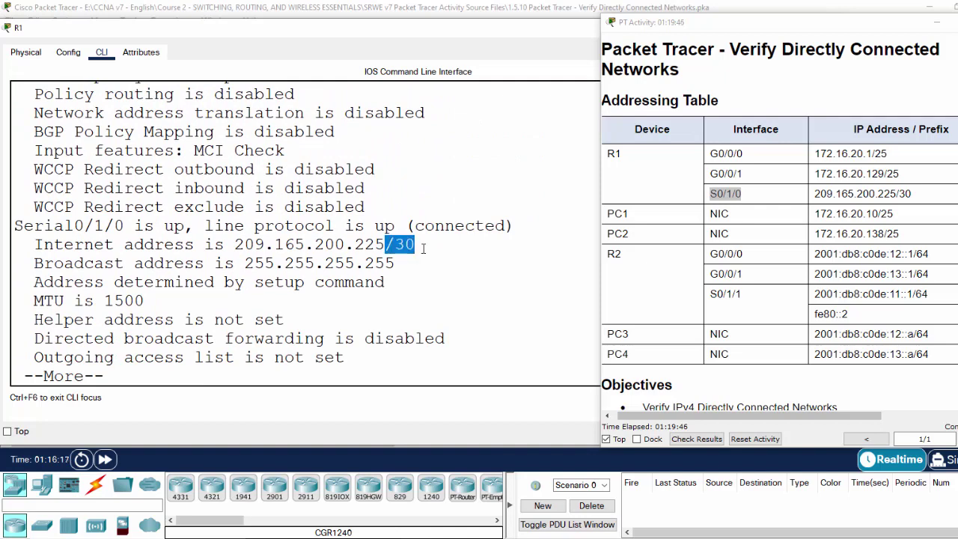
Step: Read step d's instructions on the show ip route | begin Gate filter
scroll(790, 351, "down", 10)
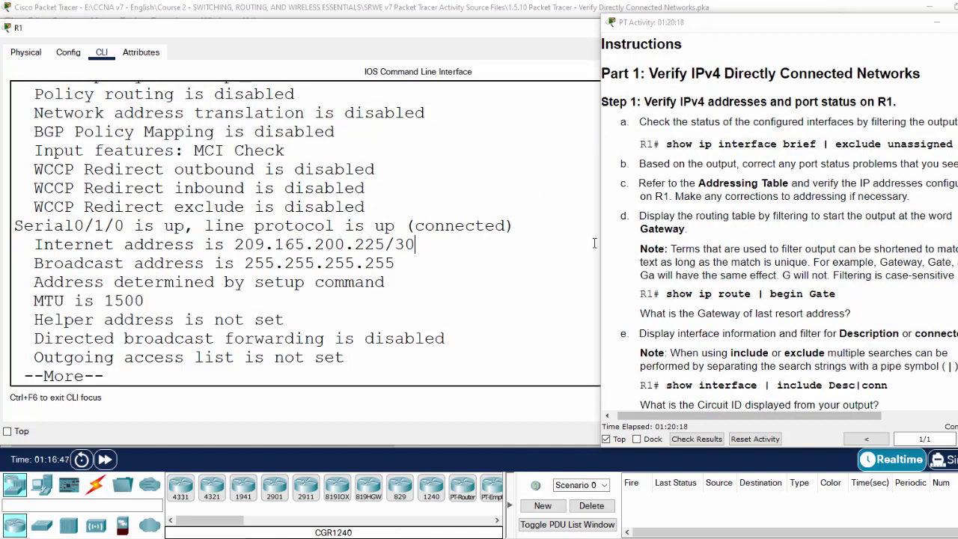
left_click_drag(952, 216, 721, 217)
left_click(751, 248)
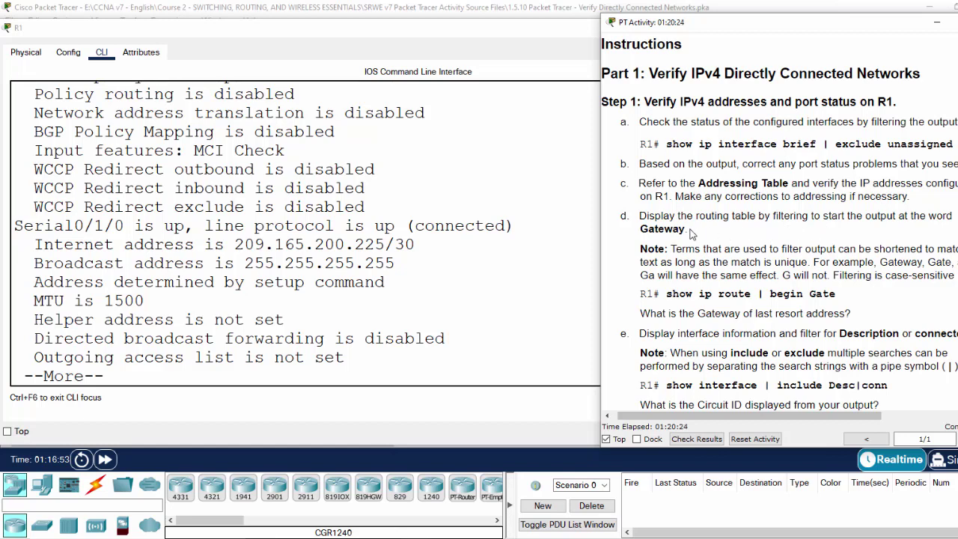
double_click(657, 227)
left_click(676, 293)
left_click_drag(659, 296, 808, 298)
left_click(815, 298)
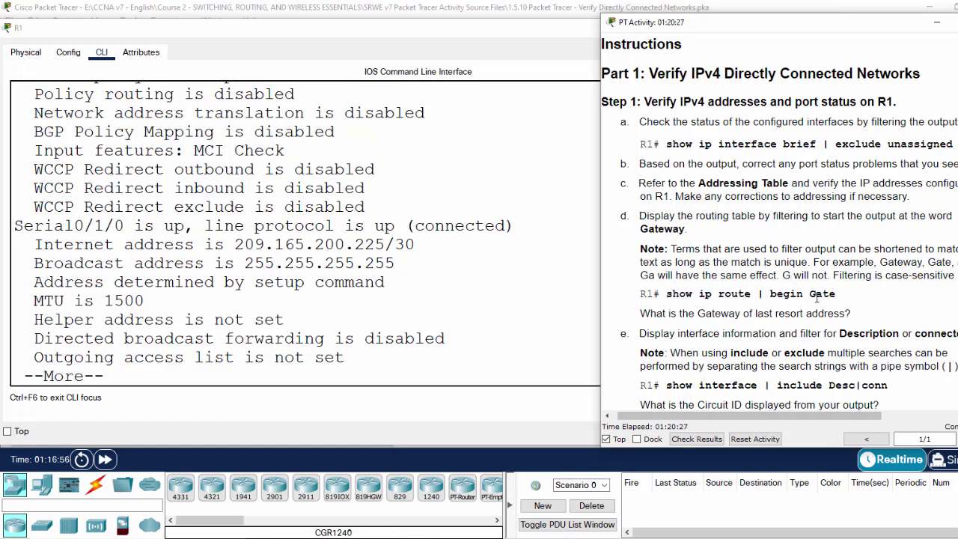
double_click(791, 297)
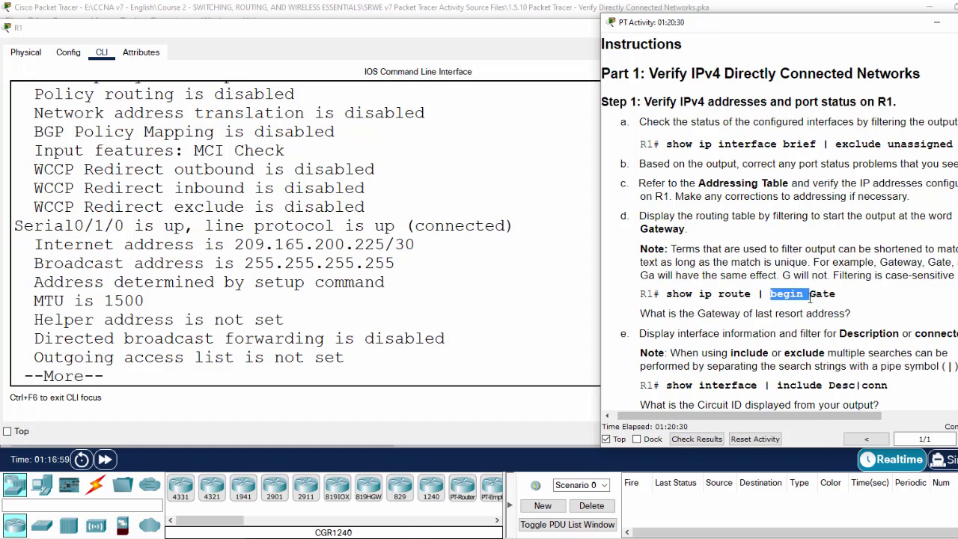
double_click(821, 298)
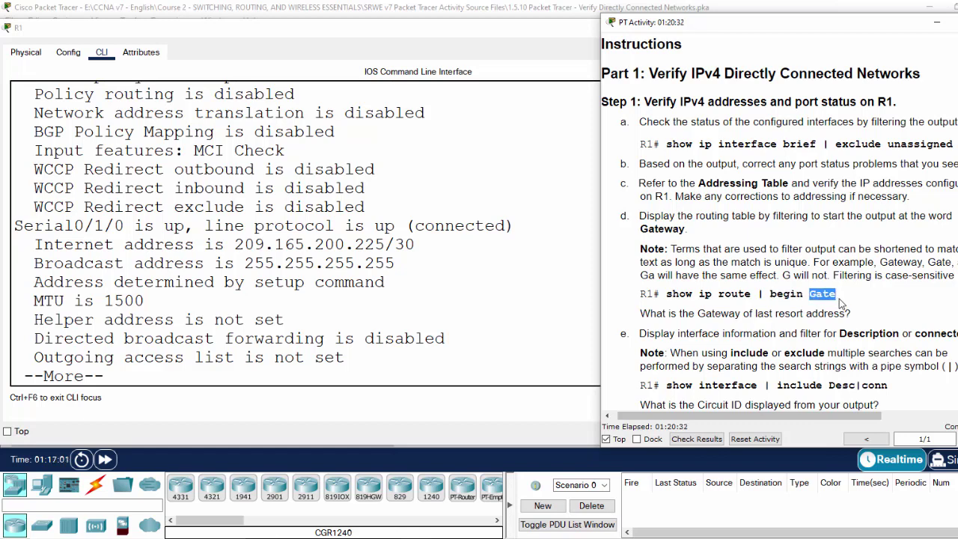
Step: End the pager, exit configuration mode with Ctrl+Z, and type show ip route | begin Gate
left_click(800, 309)
left_click(146, 369)
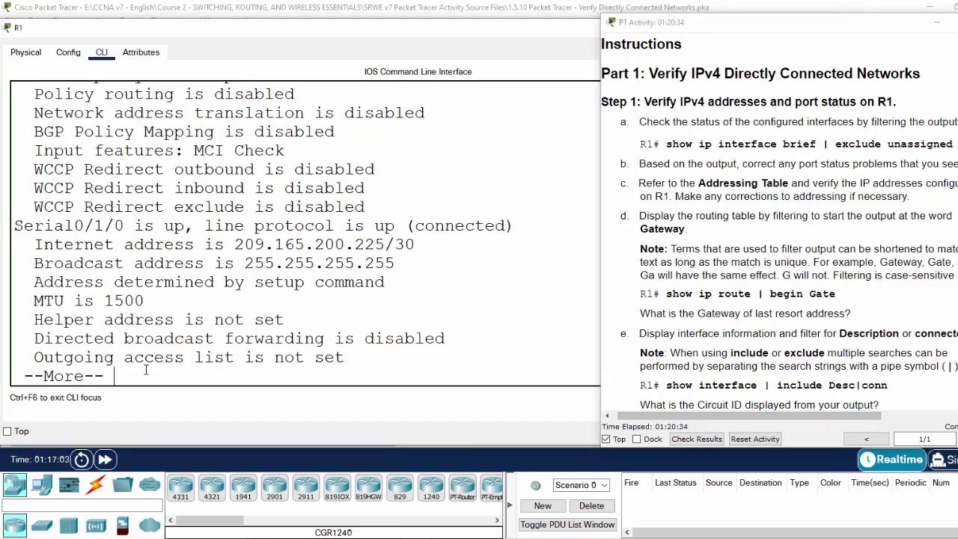
key("q")
key("ctrl+z")
key("Return")
key("Return")
key("Return")
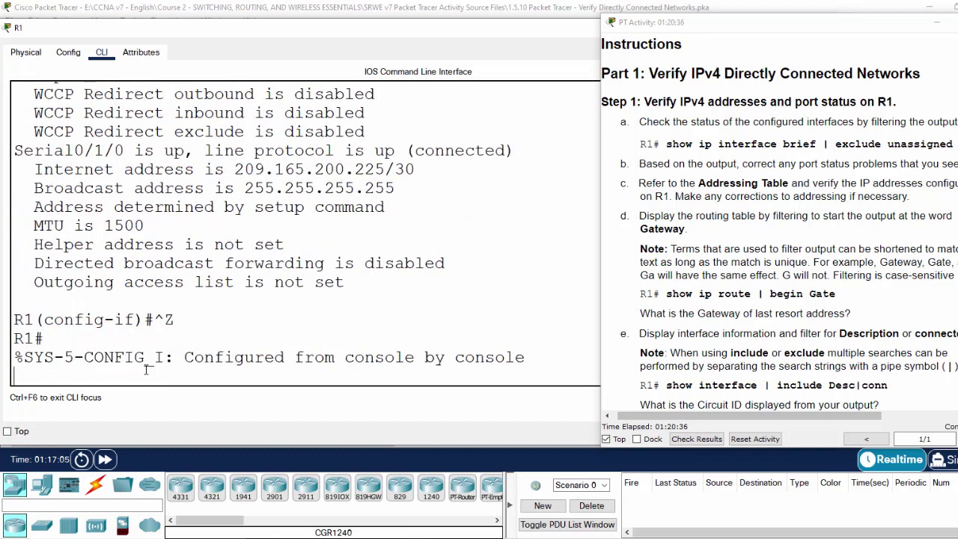
type("show ip route ")
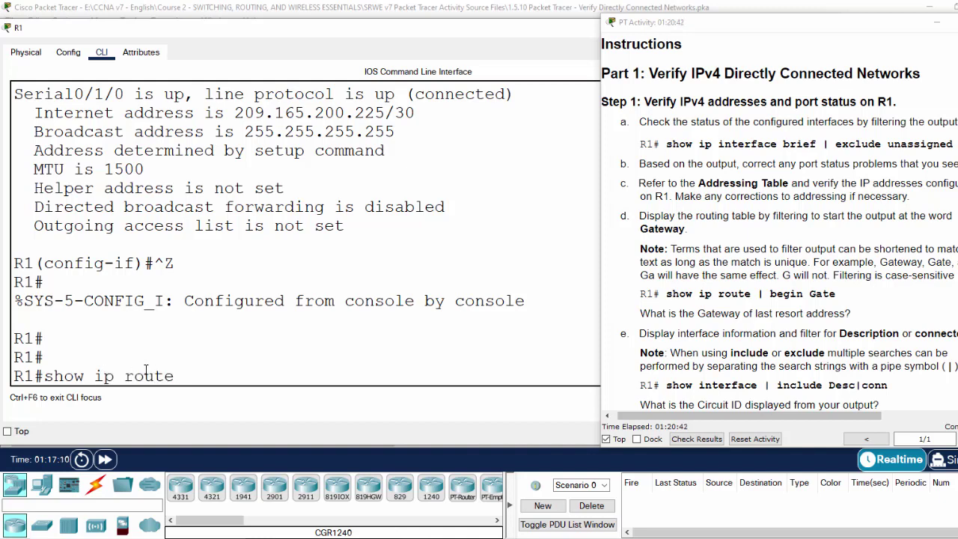
type("| begin Gate")
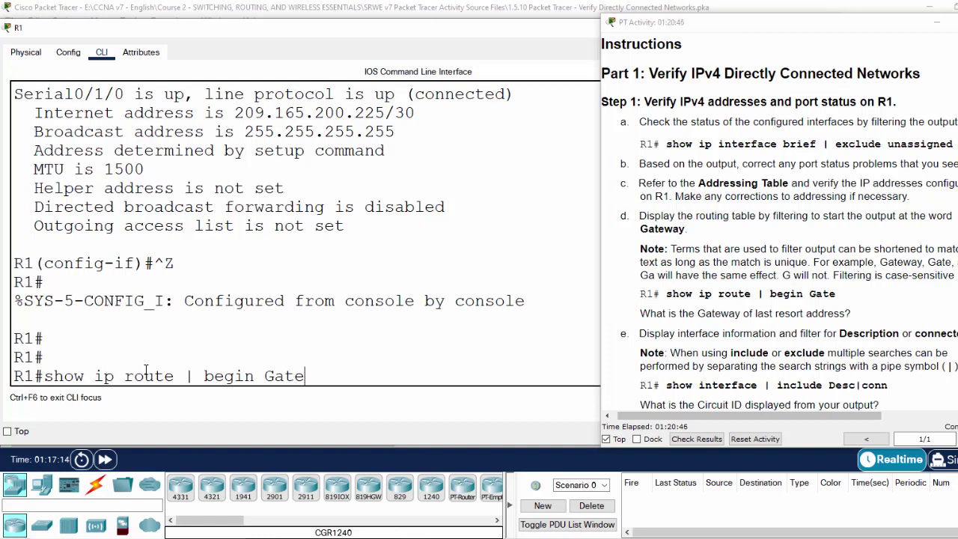
key("Return")
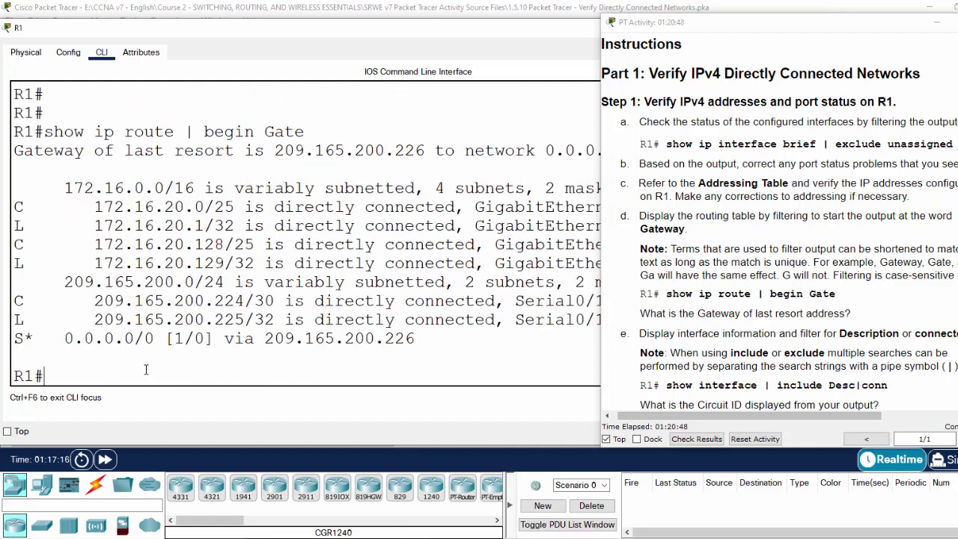
left_click_drag(274, 150, 427, 151)
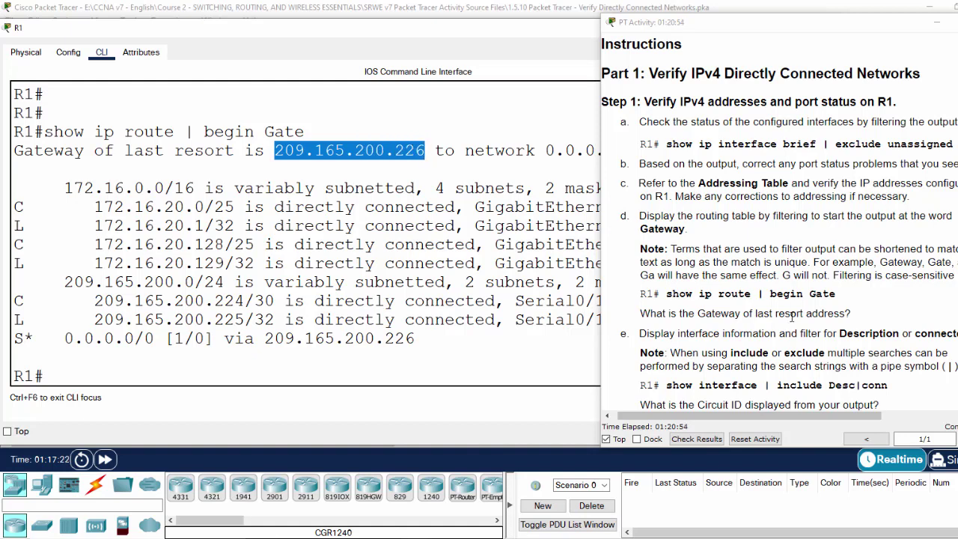
scroll(786, 337, "down", 2)
left_click(641, 263)
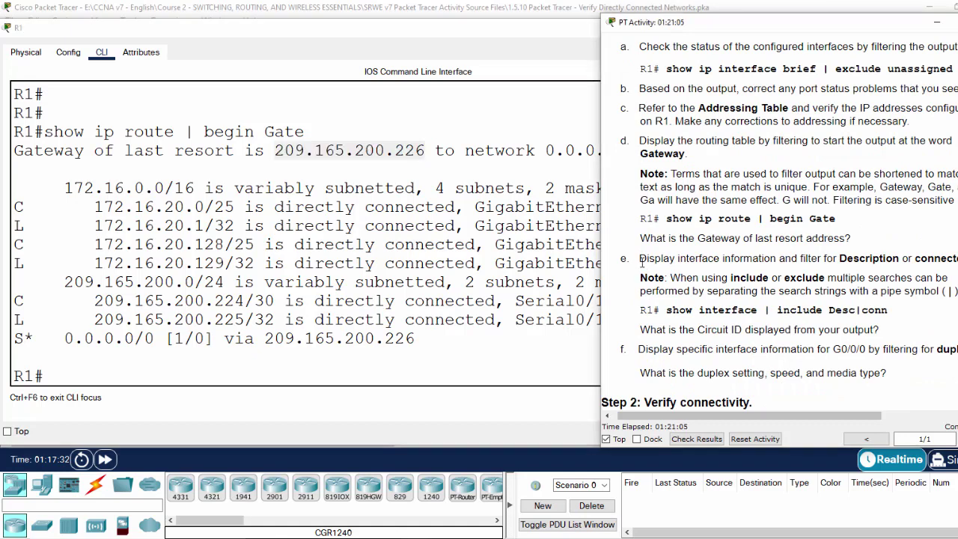
left_click_drag(641, 262, 853, 261)
left_click(862, 262)
triple_click(897, 272)
left_click(879, 274)
double_click(868, 260)
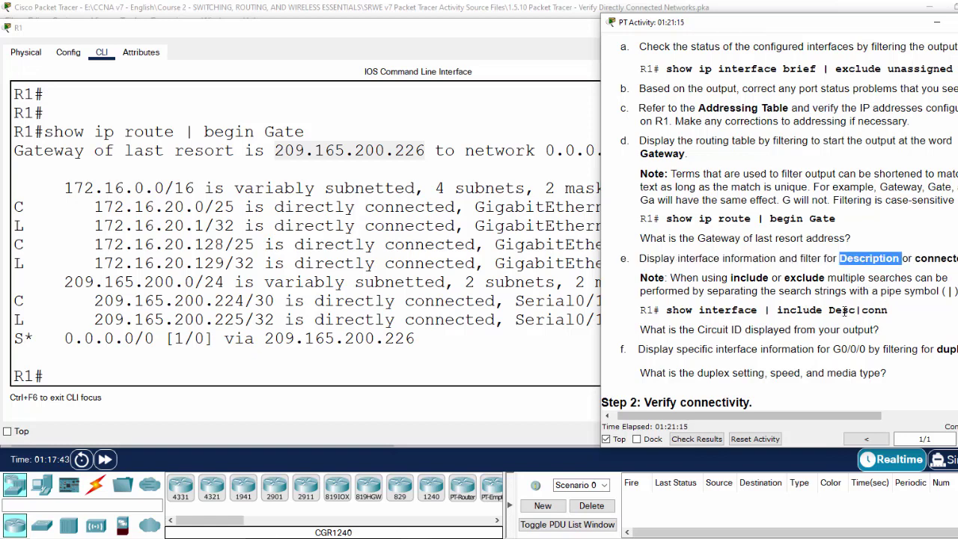
double_click(844, 311)
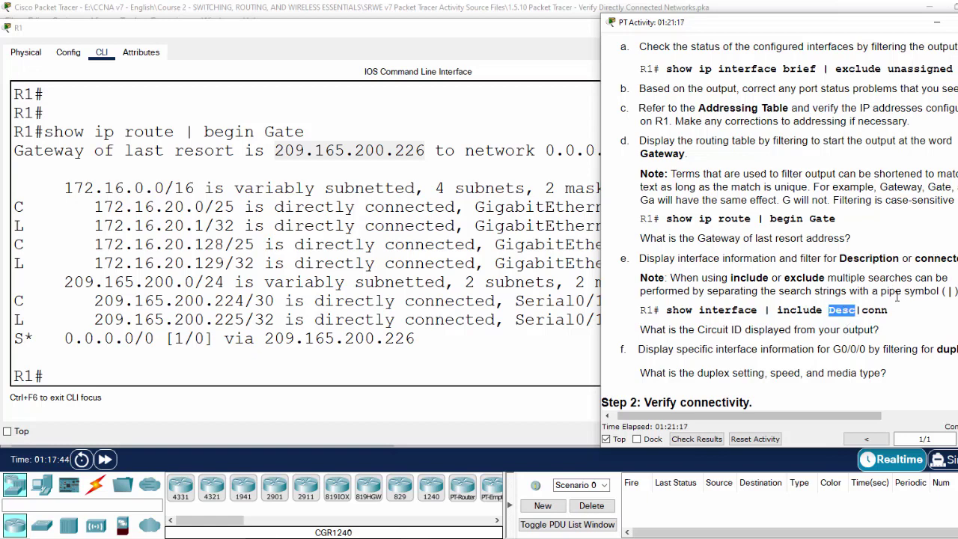
Step: Run show int | include Desc|conn on R1
double_click(877, 310)
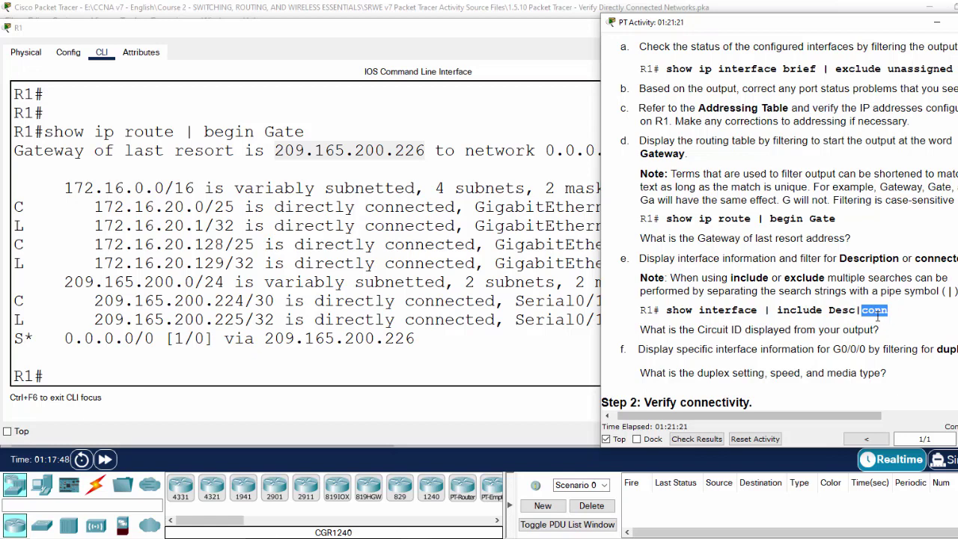
left_click(109, 376)
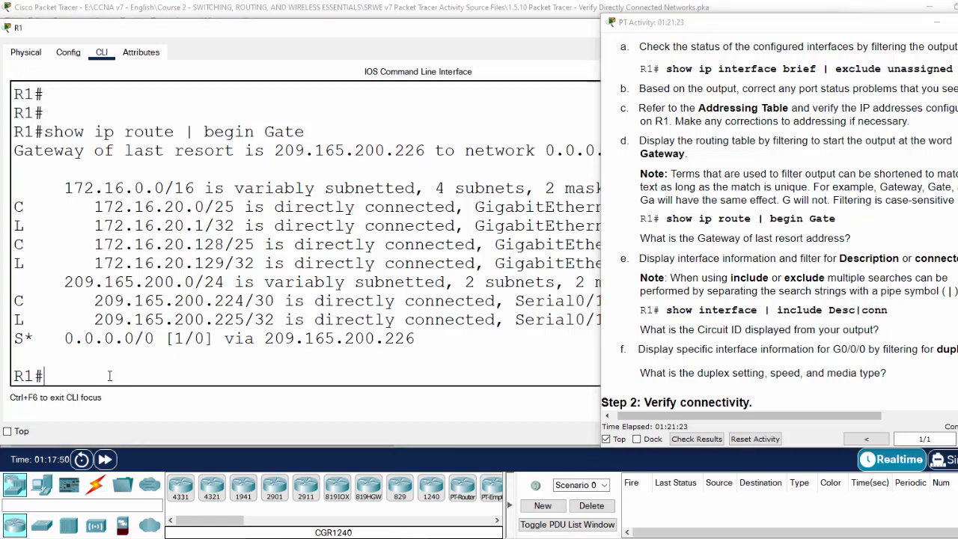
type("show int | include")
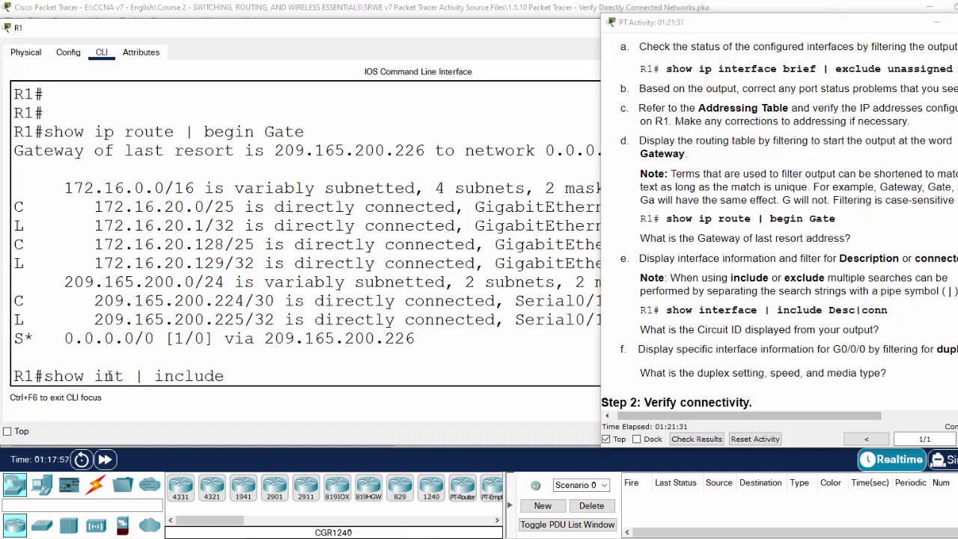
type(" Desc|conn")
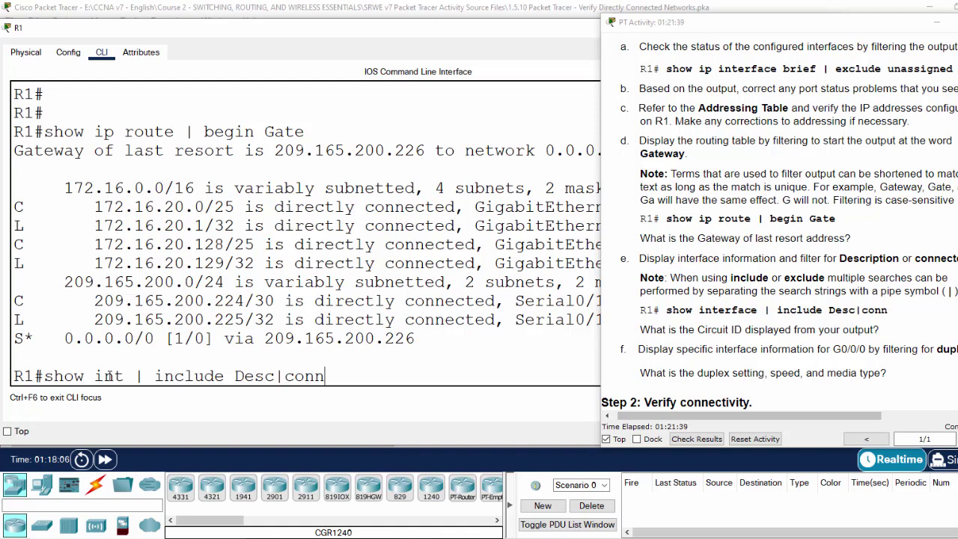
key("Return")
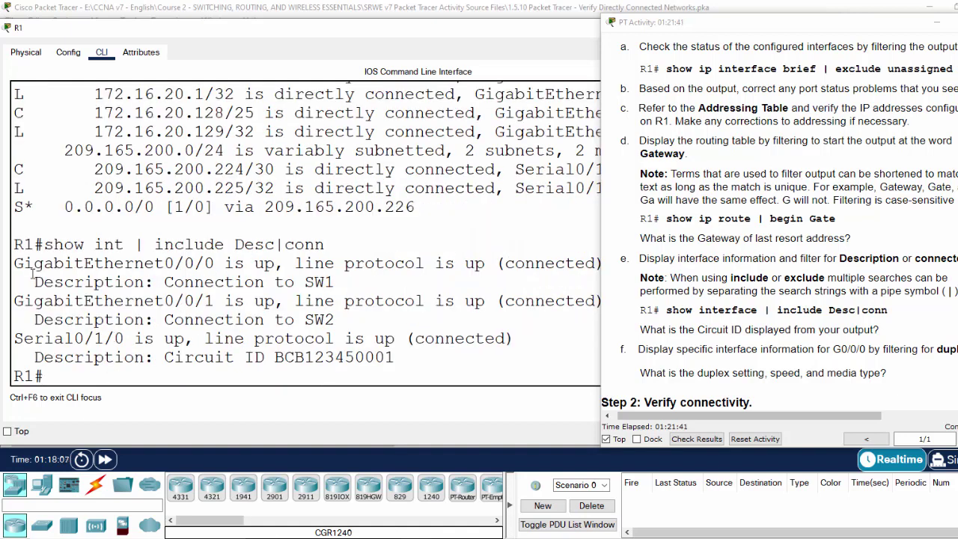
Step: Check G0/0/0's up status and the SW1, SW2 and Serial0/1/0 description lines
left_click_drag(15, 263, 216, 258)
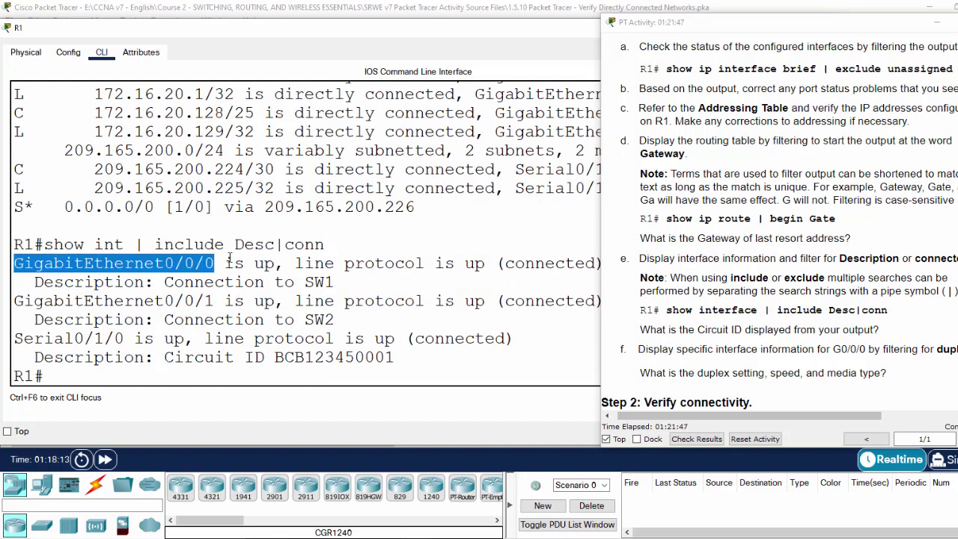
left_click_drag(243, 260, 540, 265)
left_click(236, 282)
left_click_drag(35, 282, 341, 281)
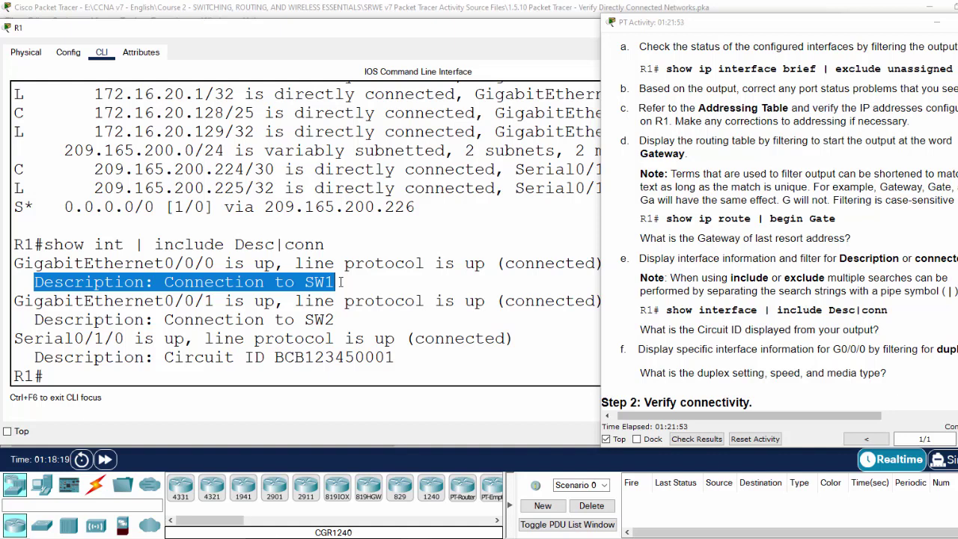
left_click(105, 304)
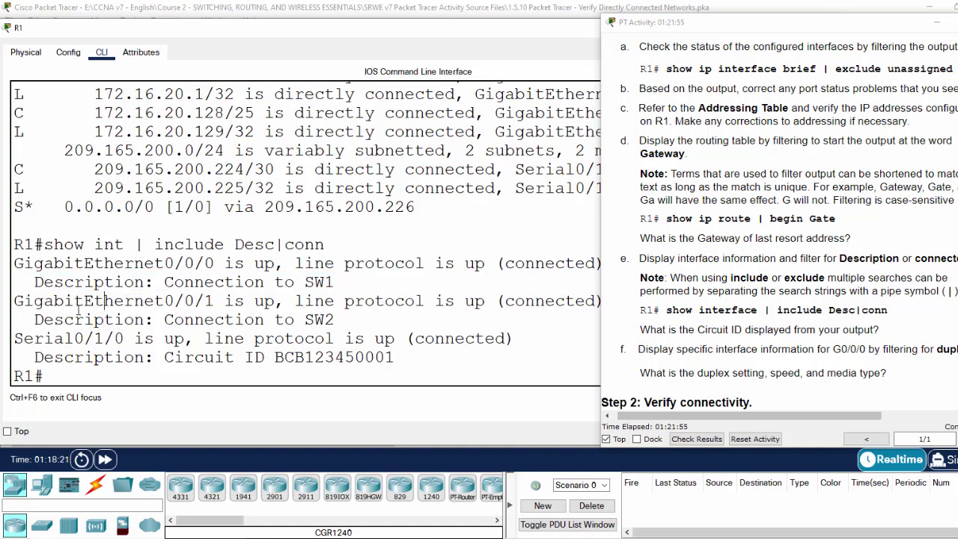
left_click_drag(25, 301, 229, 297)
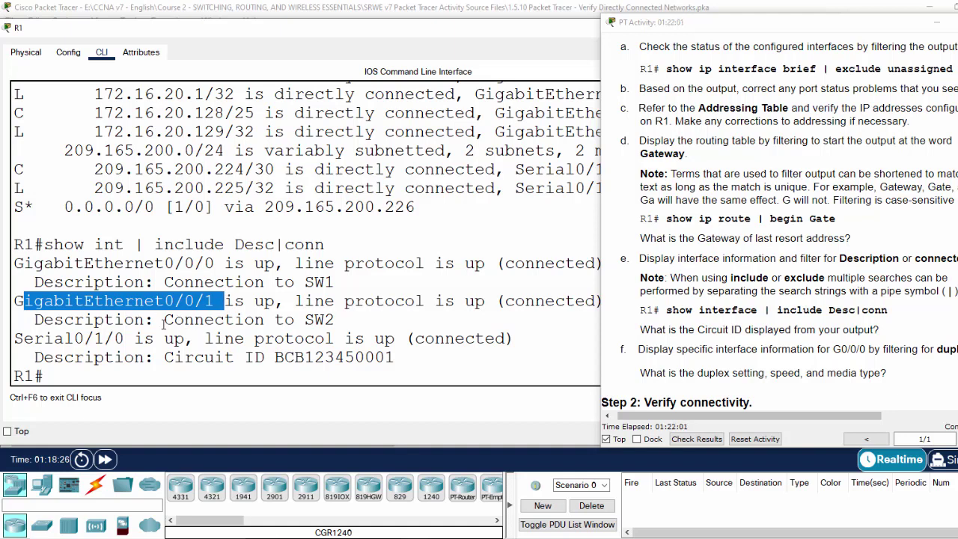
left_click_drag(164, 320, 314, 321)
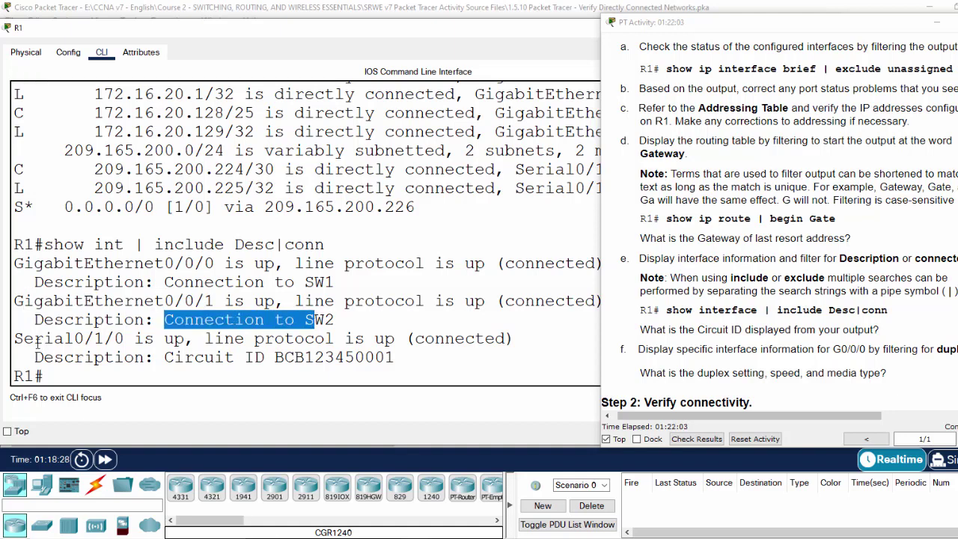
left_click_drag(22, 339, 134, 338)
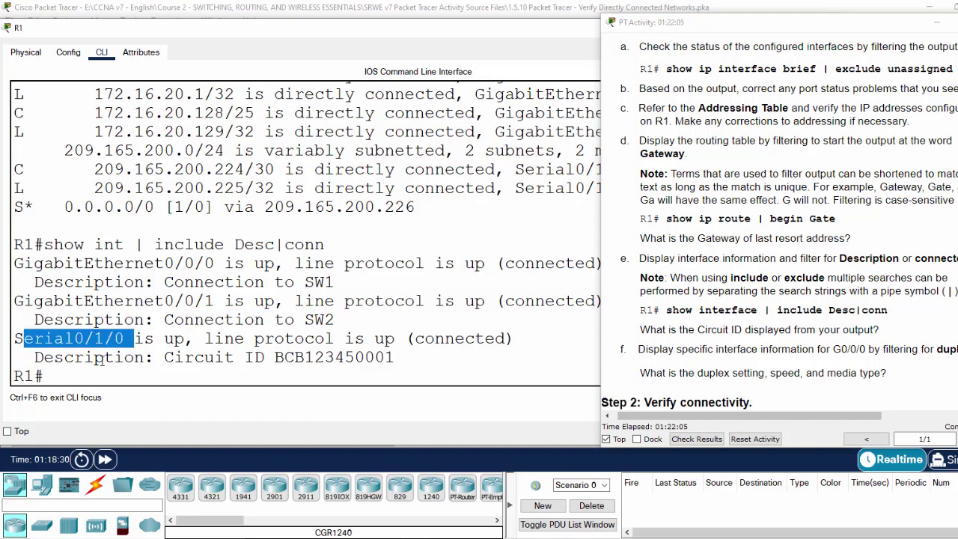
key("Return")
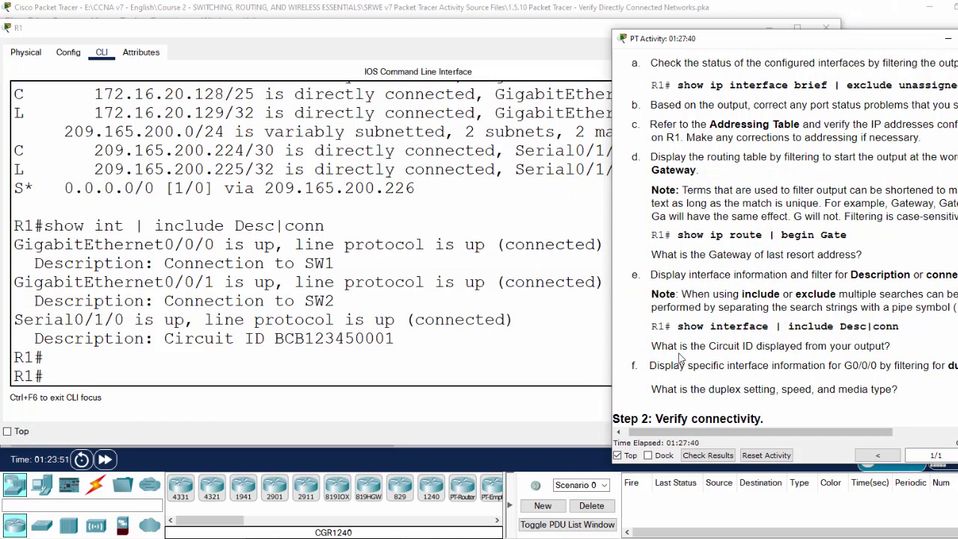
left_click_drag(653, 346, 894, 349)
left_click_drag(168, 341, 387, 346)
left_click(245, 338)
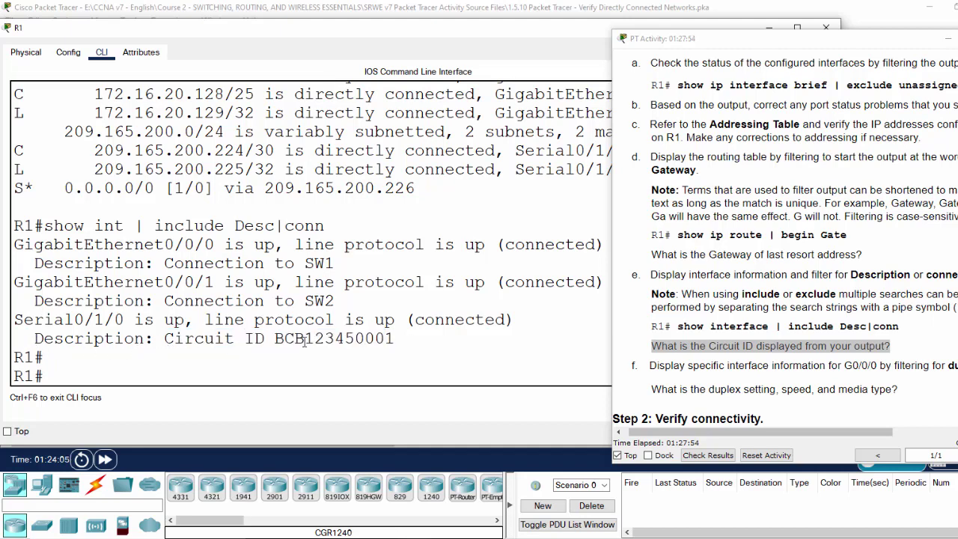
left_click_drag(164, 341, 396, 338)
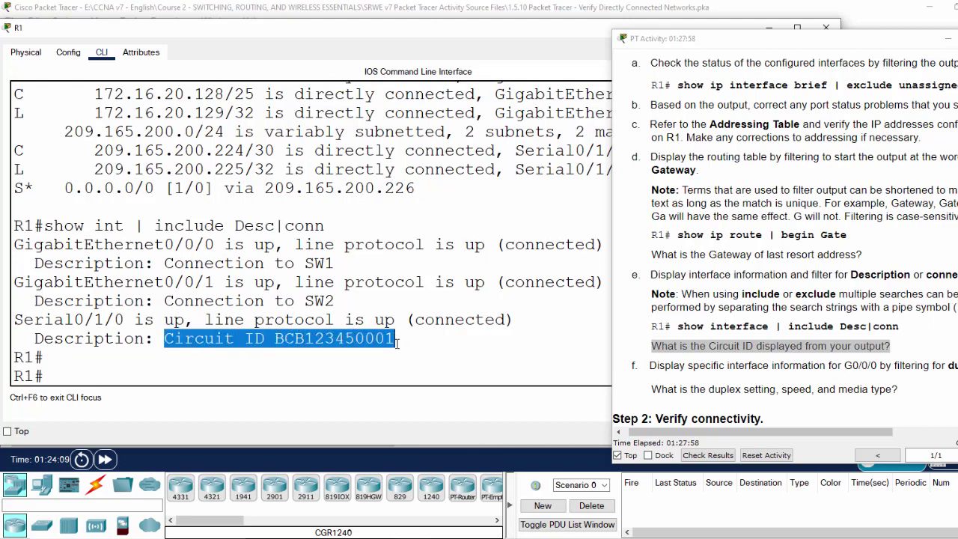
left_click(226, 338)
left_click_drag(15, 320, 146, 321)
left_click(180, 361)
scroll(743, 359, "down", 1)
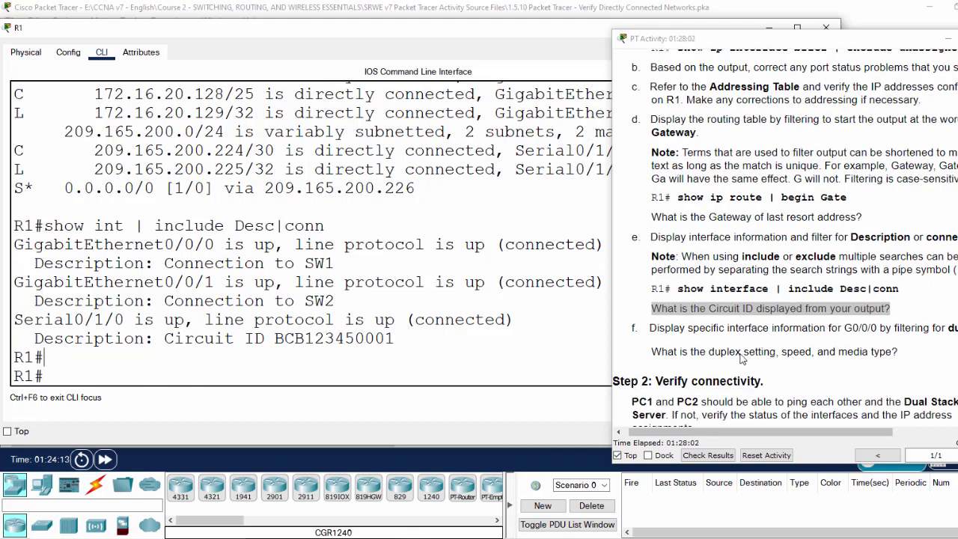
left_click(686, 341)
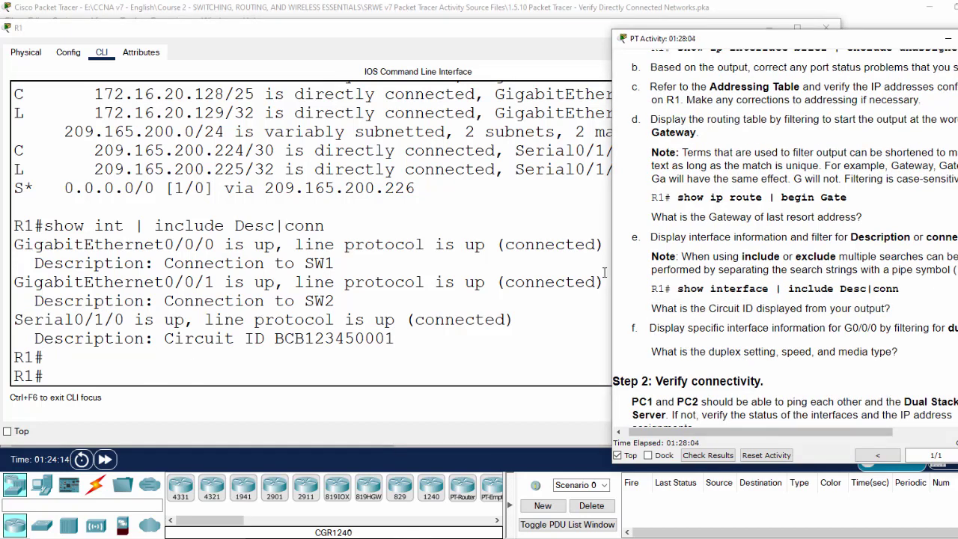
double_click(855, 330)
Step: Rerun the show interface command filtered on 'duple' and check the Full-duplex, 100Mb/s line
left_click(121, 378)
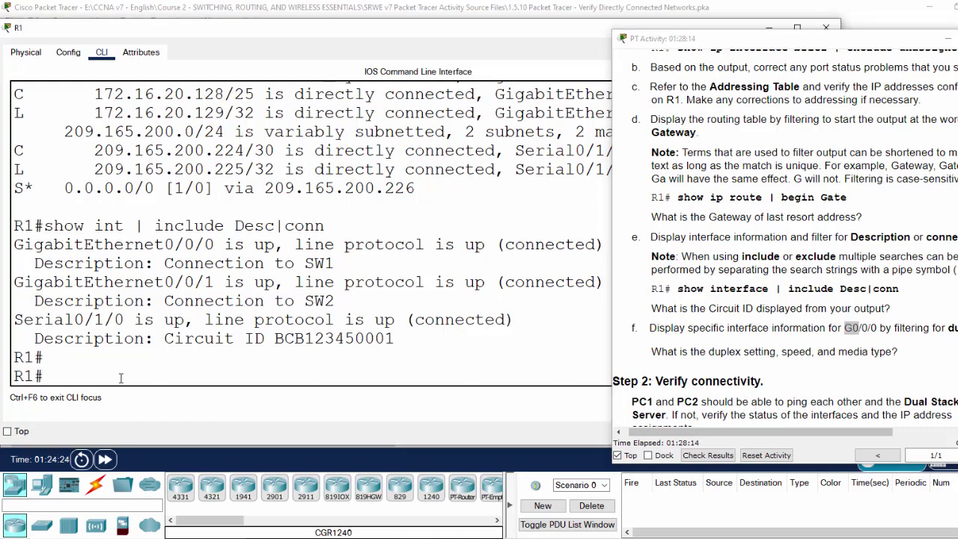
key("Up")
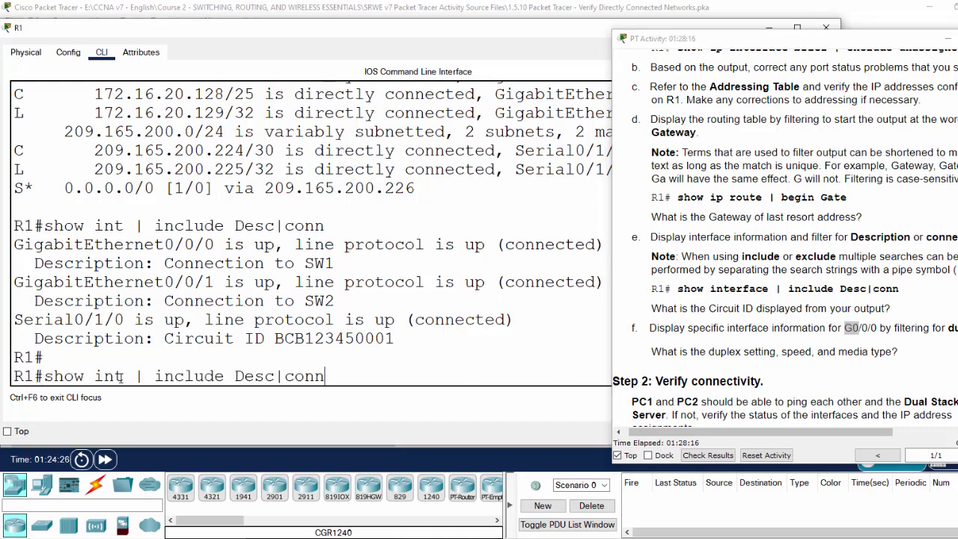
key("BackSpace")
key("BackSpace")
key("BackSpace")
key("BackSpace")
key("BackSpace")
key("BackSpace")
key("BackSpace")
key("BackSpace")
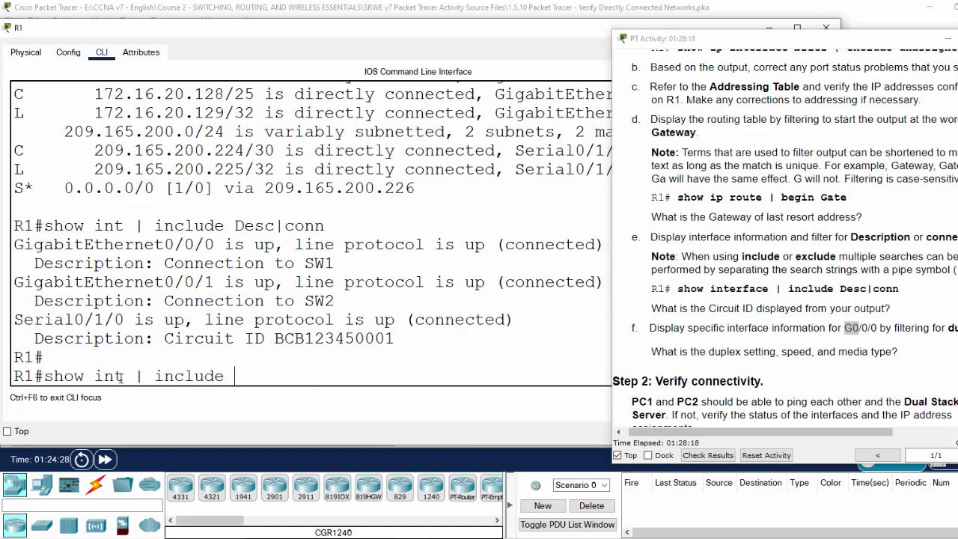
type("duplex")
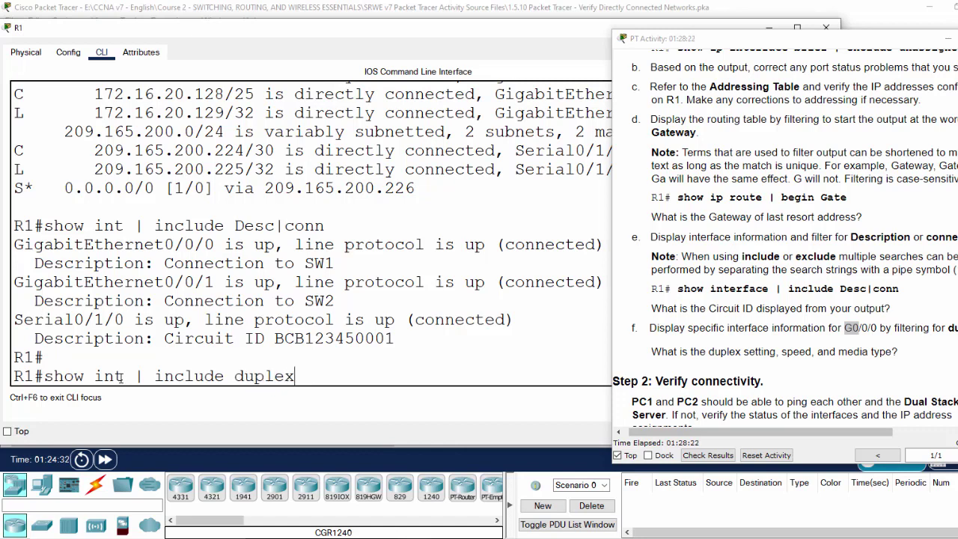
key("Return")
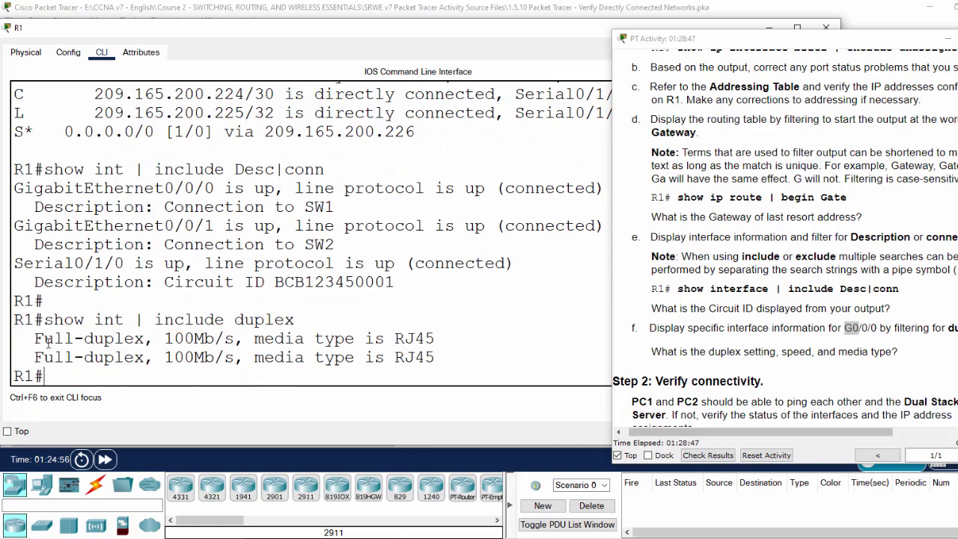
left_click_drag(34, 339, 430, 344)
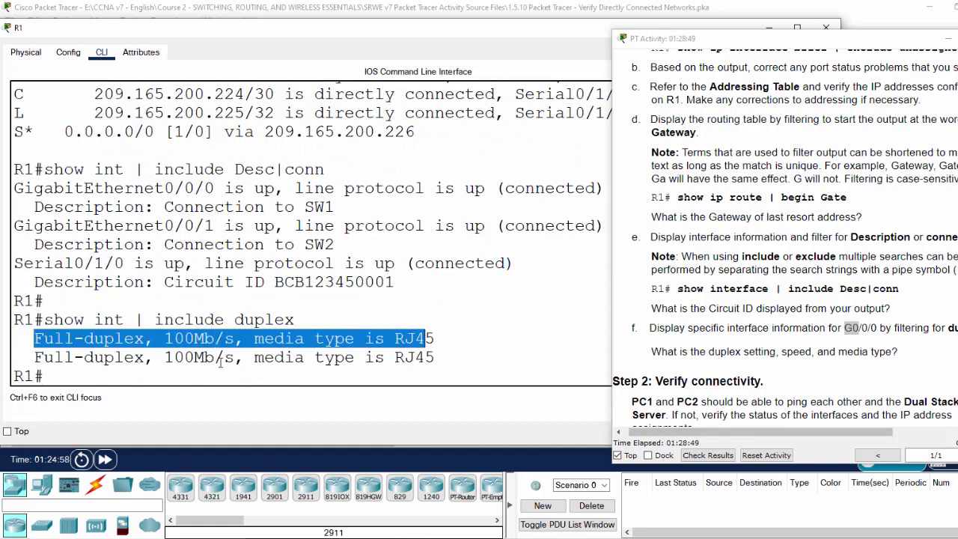
left_click(100, 367)
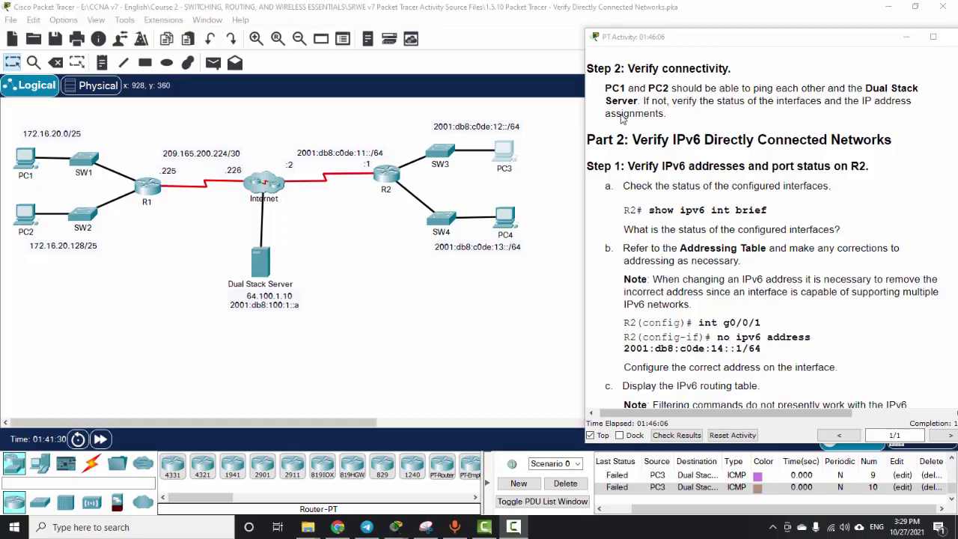
Step: Send a simple PDU ping from PC1 to PC2 and delete an old failed PC3 entry
scroll(622, 114, "up", 1)
left_click_drag(590, 104, 744, 112)
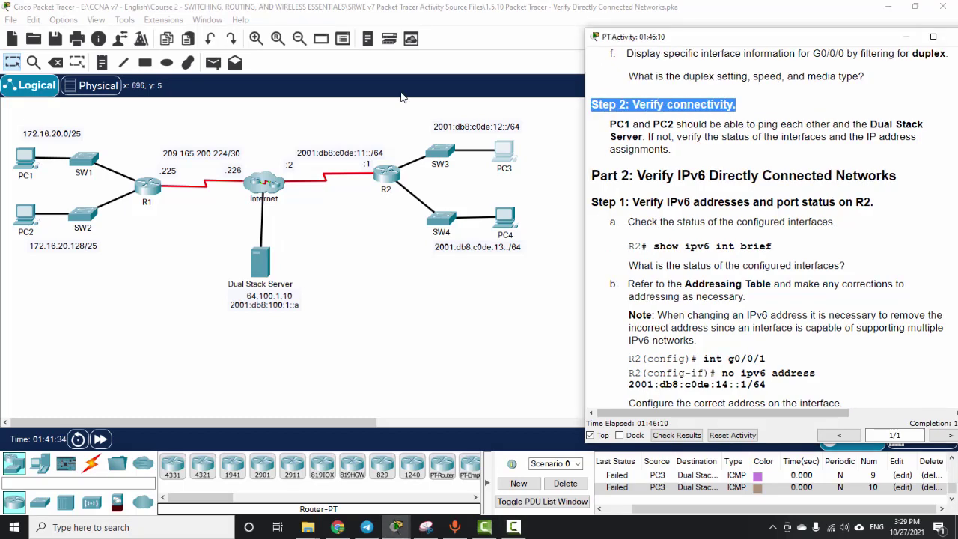
left_click(213, 66)
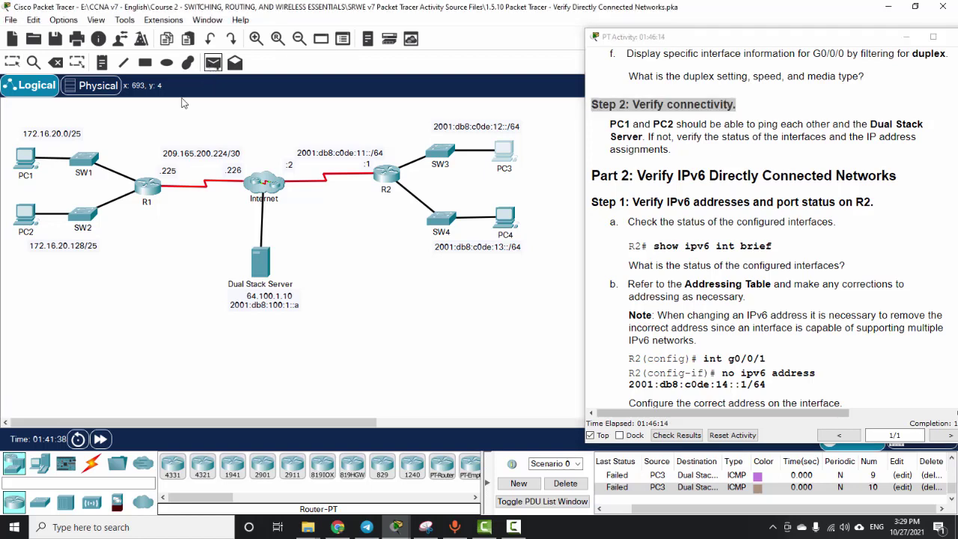
left_click(28, 160)
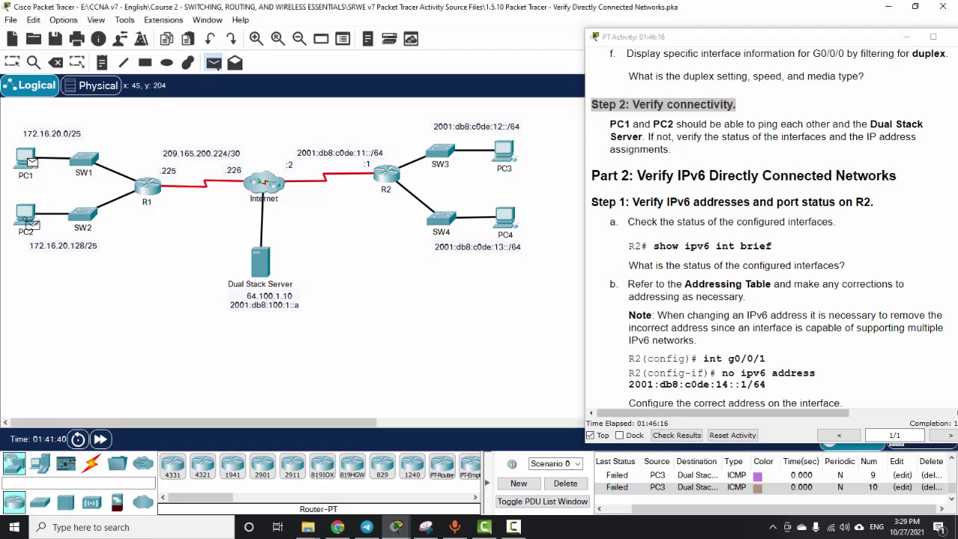
left_click(28, 217)
left_click(683, 500)
Step: Send simple PDU pings from PC1 and from PC2 to the Dual Stack Server
left_click(212, 64)
left_click(26, 159)
left_click(261, 263)
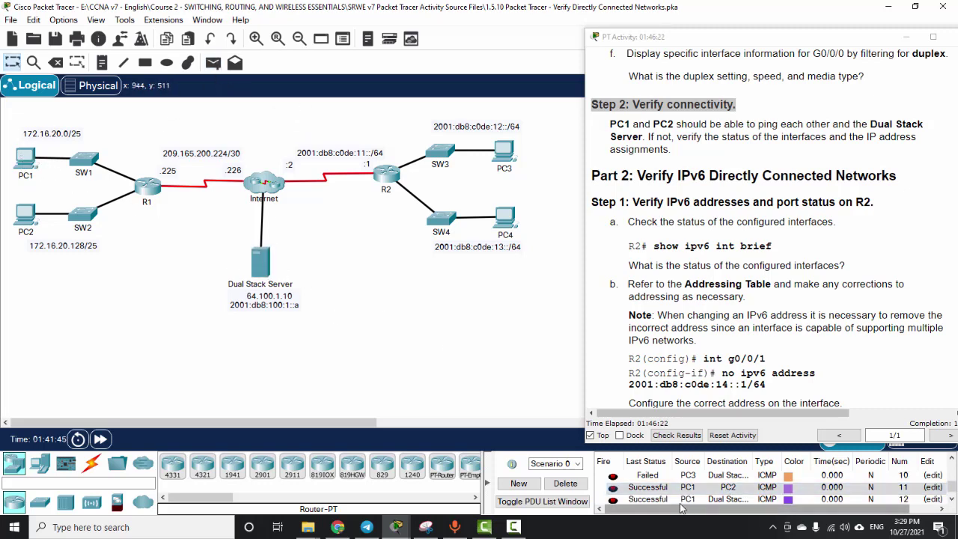
key("p")
left_click(27, 216)
left_click(262, 274)
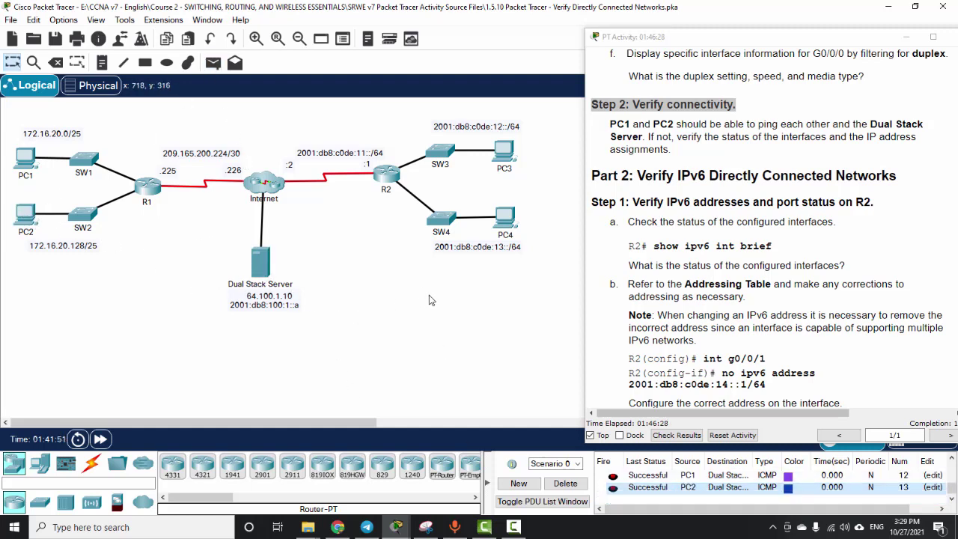
Step: Highlight the Verify IPv6 Directly Connected Networks heading and its steps a through d
scroll(739, 225, "down", 2)
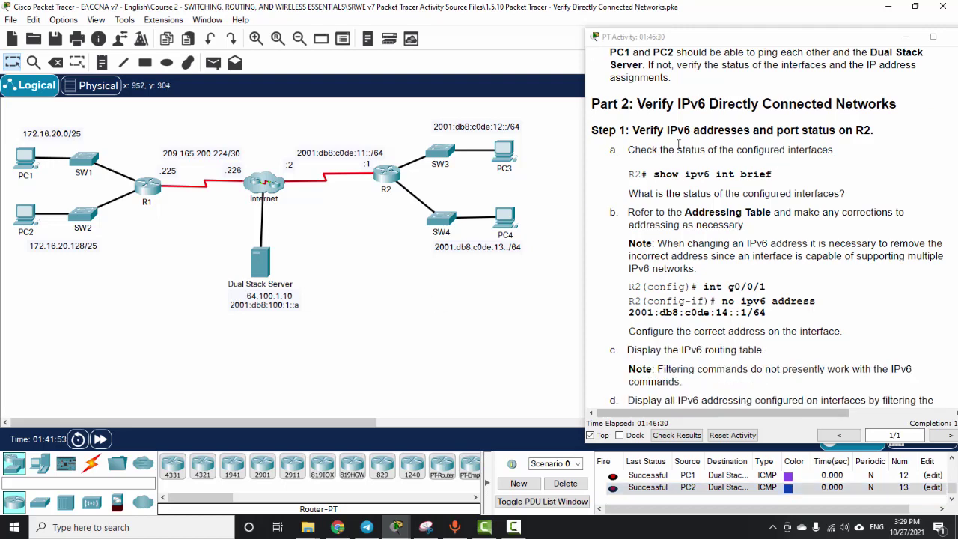
left_click_drag(644, 110, 907, 105)
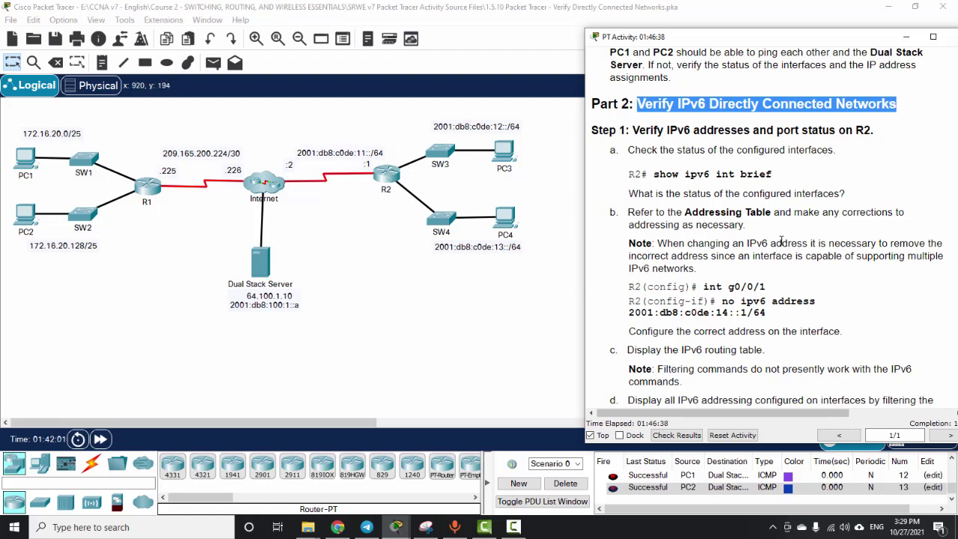
scroll(781, 241, "up", 1)
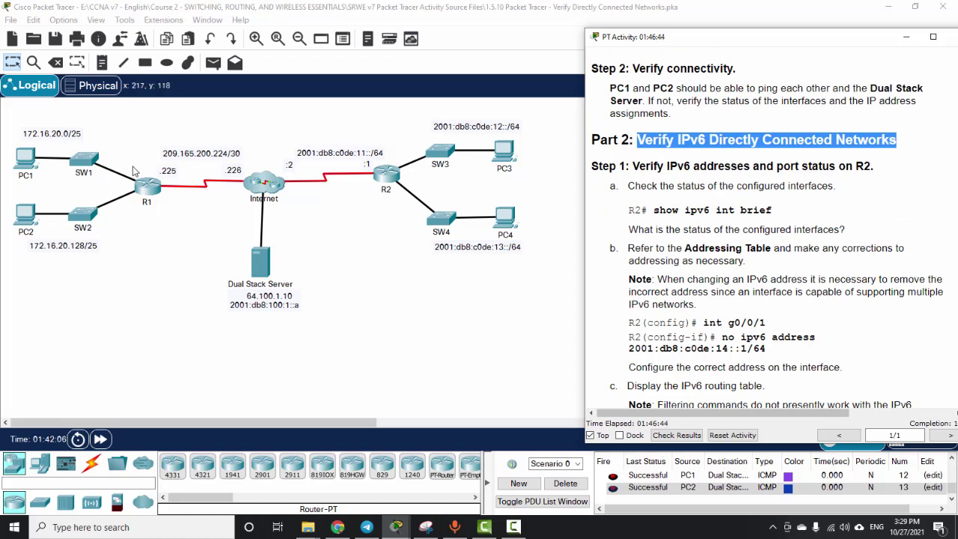
scroll(707, 238, "down", 2)
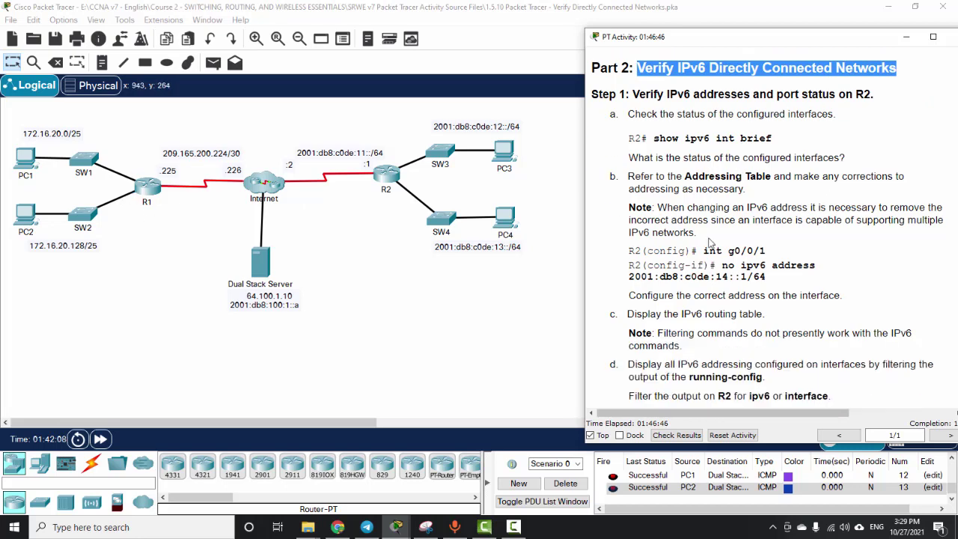
left_click_drag(631, 138, 781, 364)
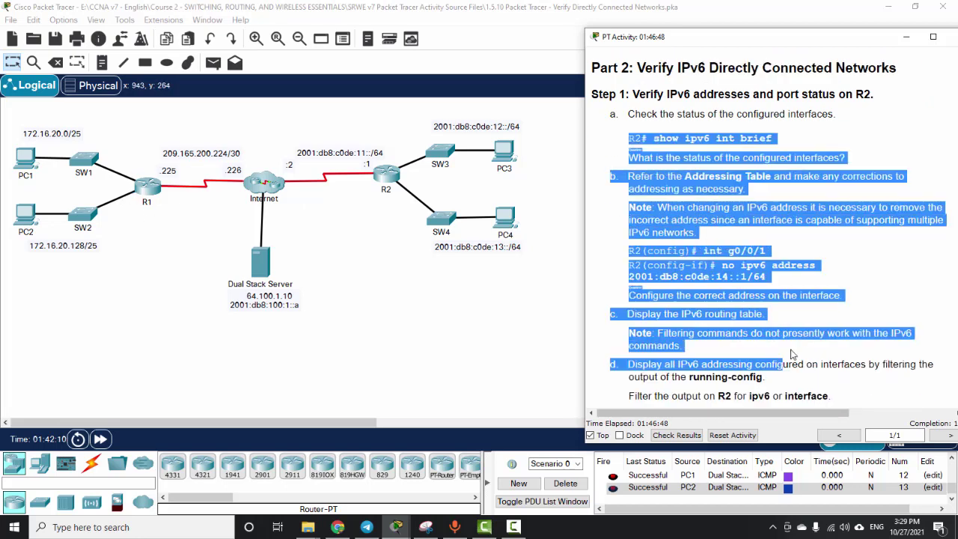
left_click(804, 323)
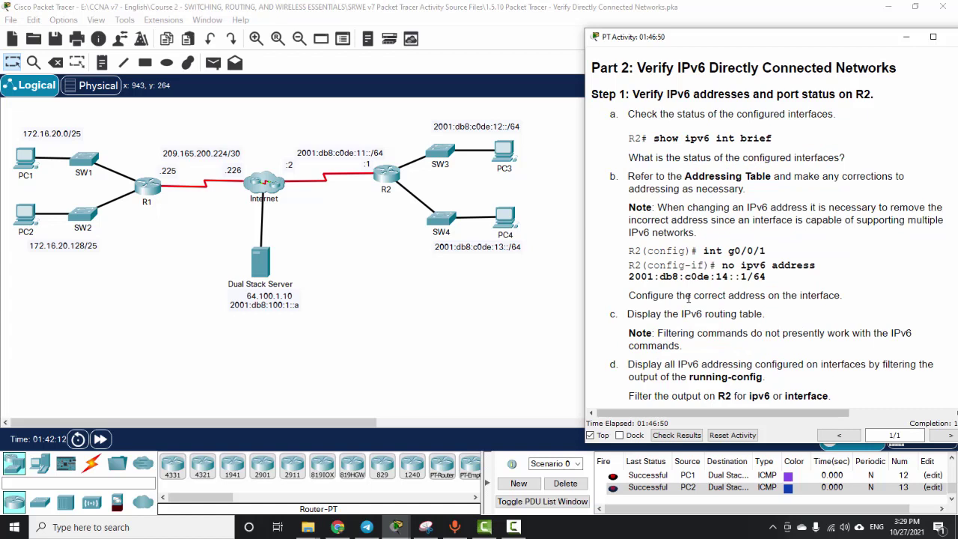
Step: Box-select PC3 and PC4, then scroll the Addressing Table right to its Default Gateway column
scroll(689, 297, "down", 1)
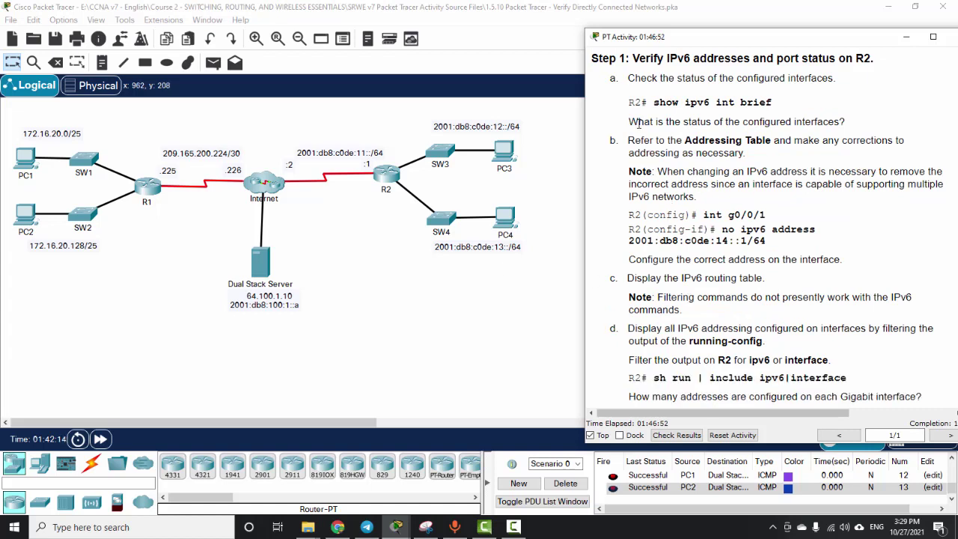
scroll(668, 214, "up", 2)
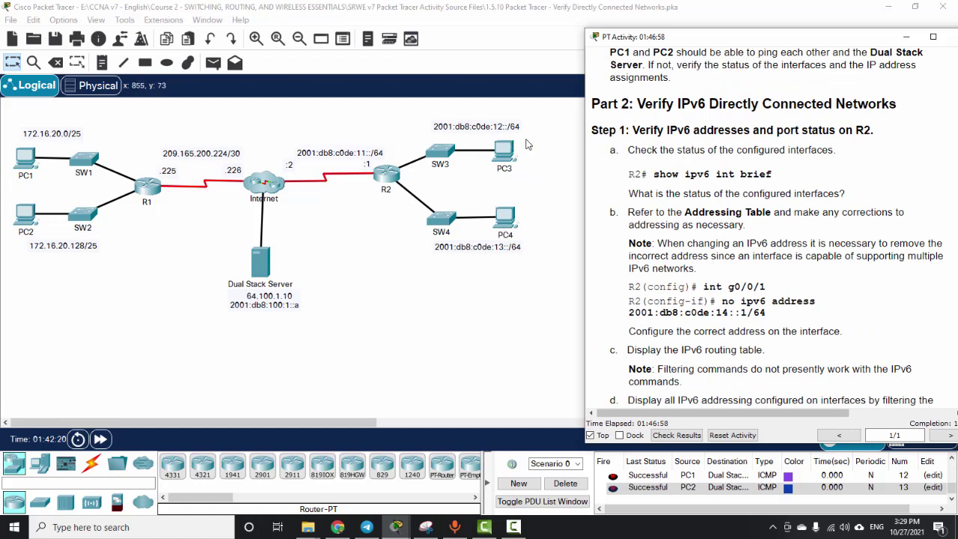
left_click_drag(527, 142, 496, 237)
scroll(733, 258, "up", 15)
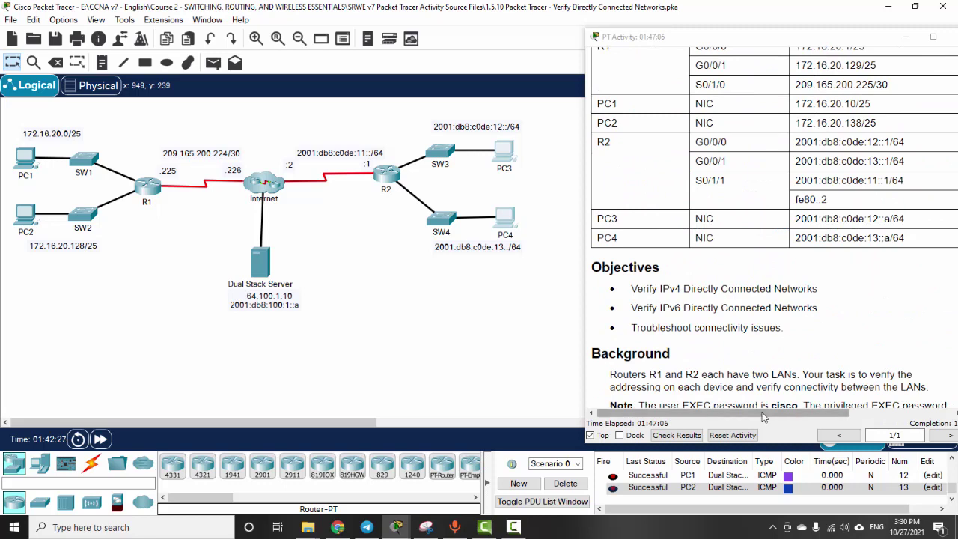
left_click_drag(758, 414, 831, 416)
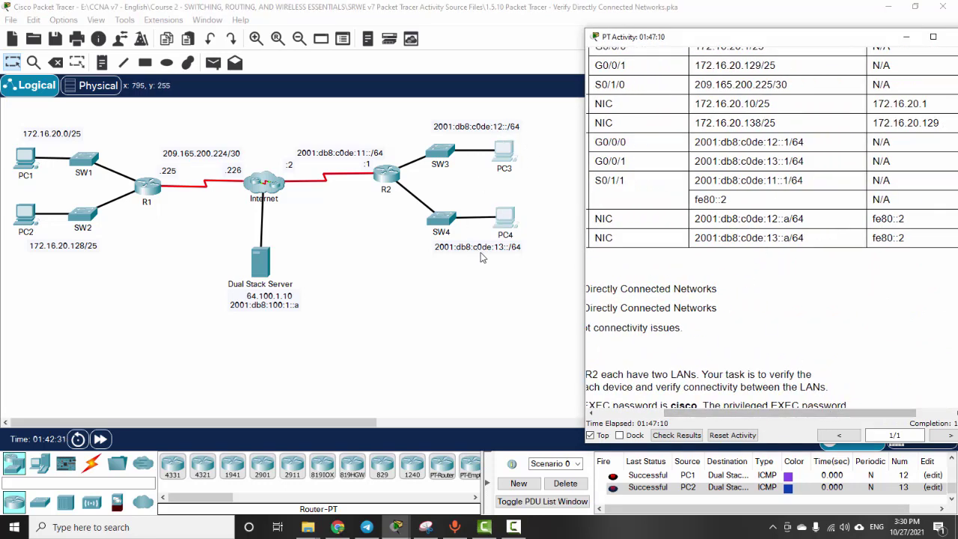
left_click(383, 294)
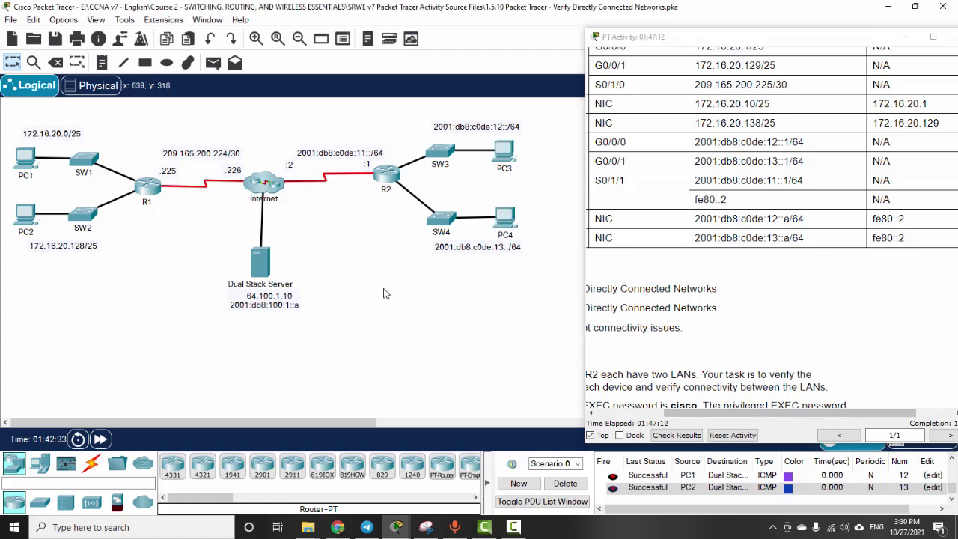